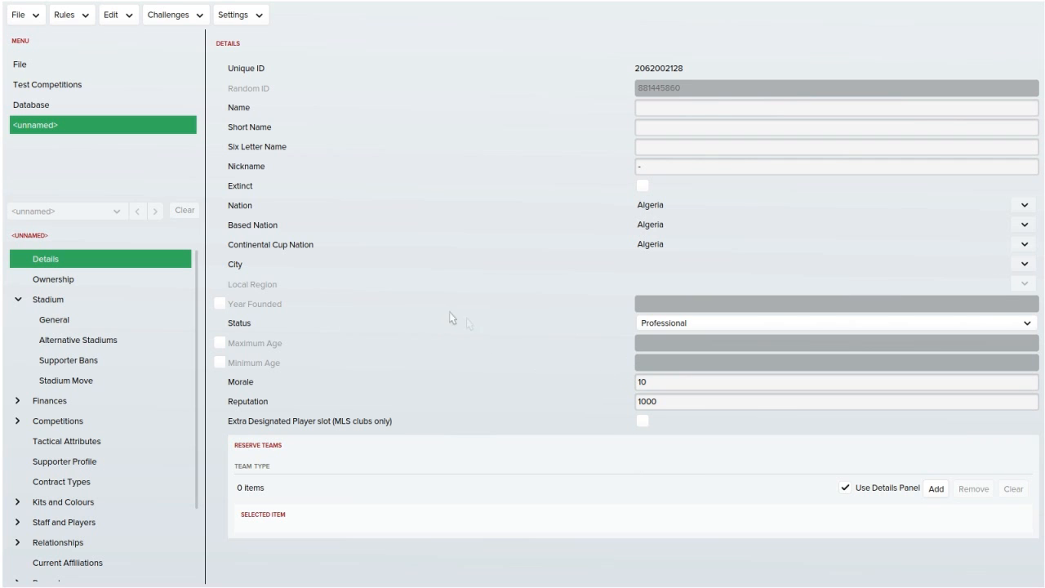
# Reload the game database from the File section, accepting the loss of unsaved changes and declining to restore the last session's changes.
pyautogui.click(80, 82)
pyautogui.click(76, 69)
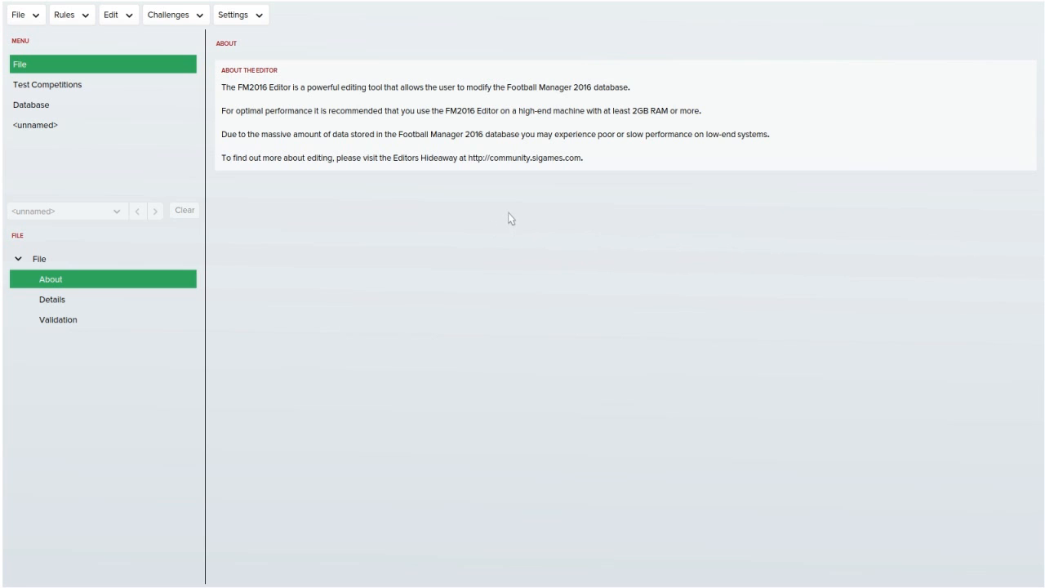
pyautogui.click(19, 20)
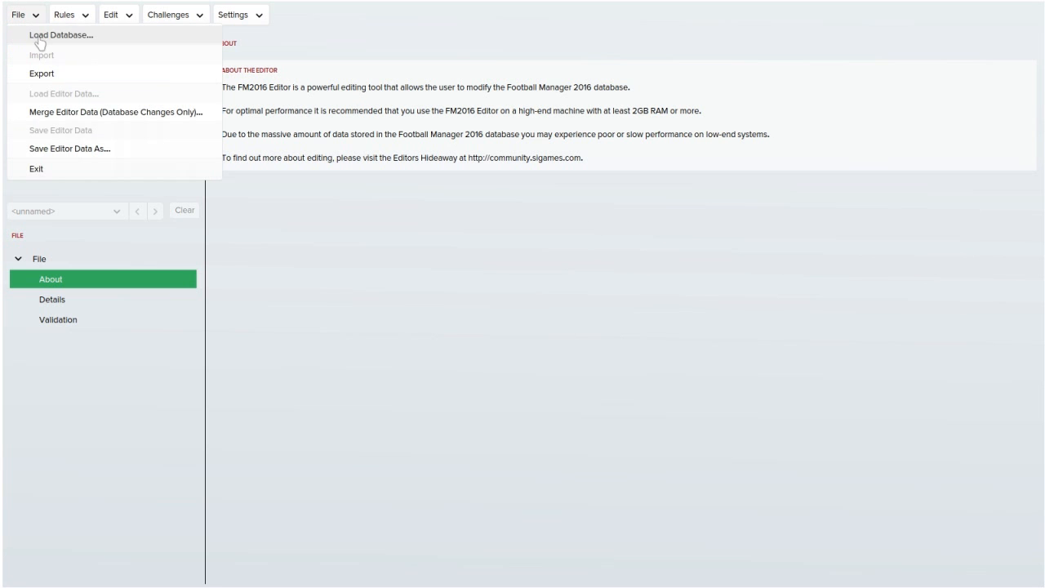
pyautogui.click(37, 35)
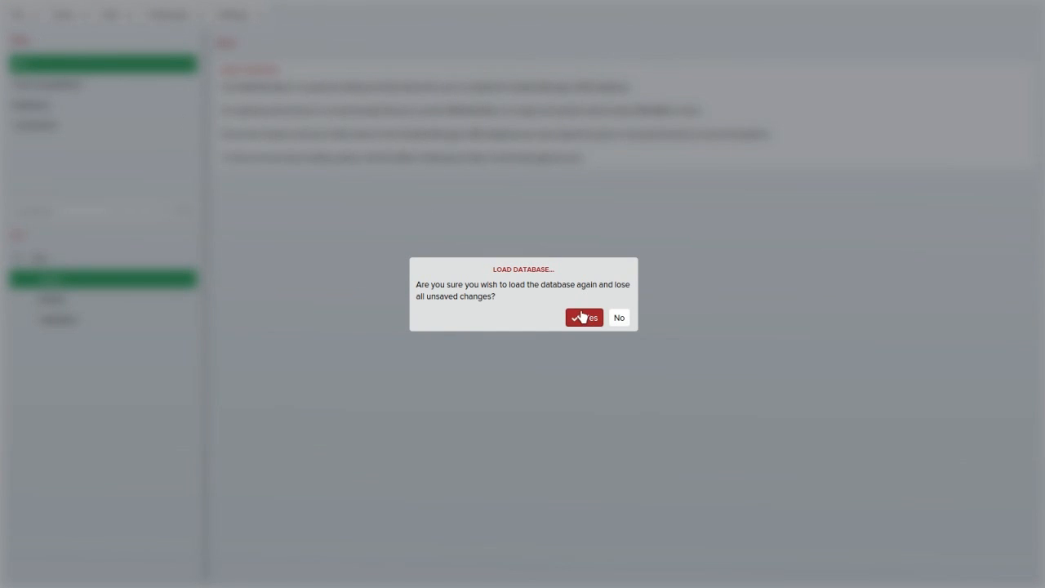
pyautogui.click(582, 317)
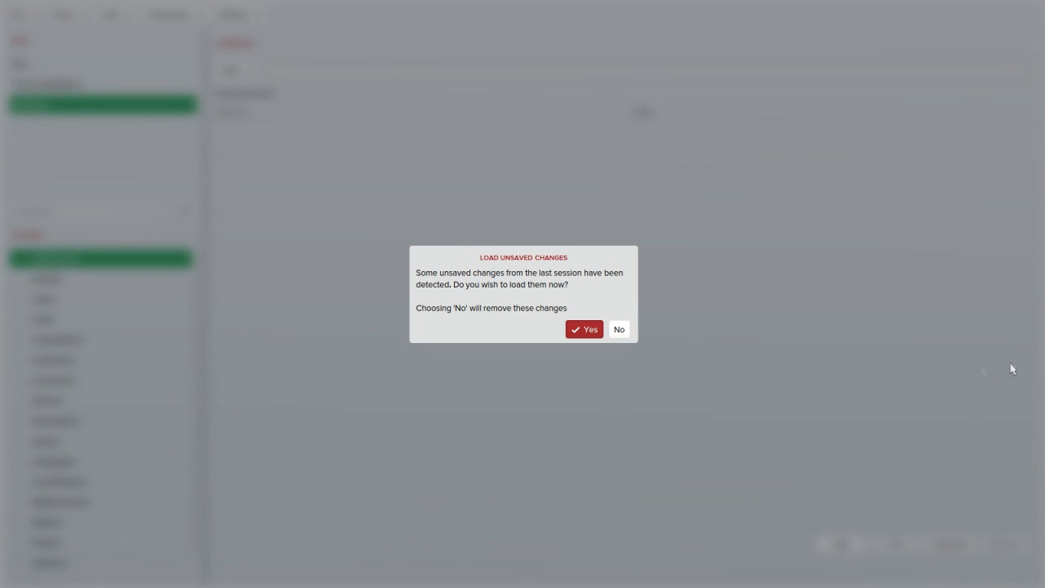
pyautogui.click(621, 330)
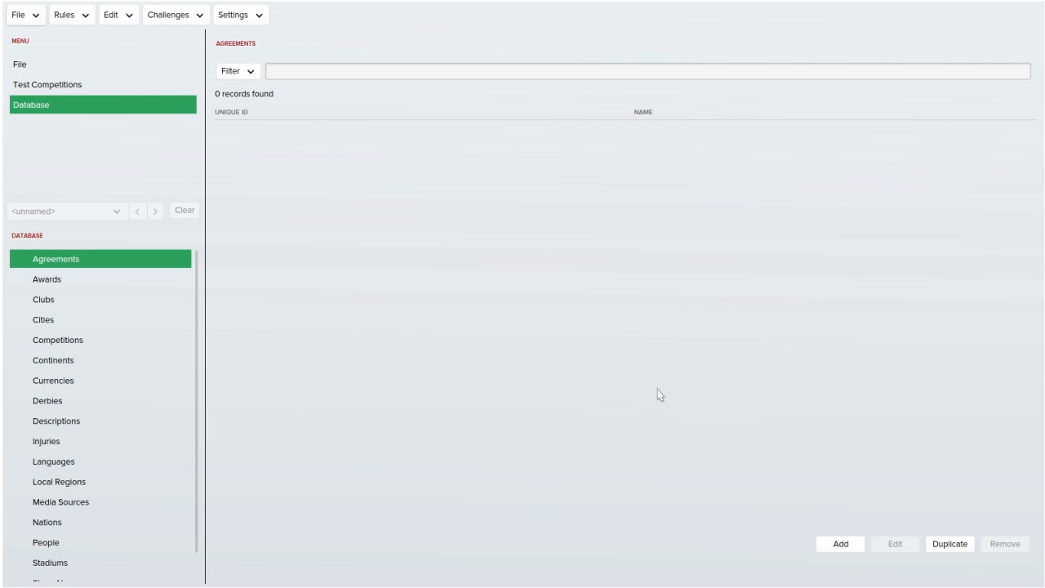
# Add a new club record to the database and name it FM Hub FC.
pyautogui.click(115, 303)
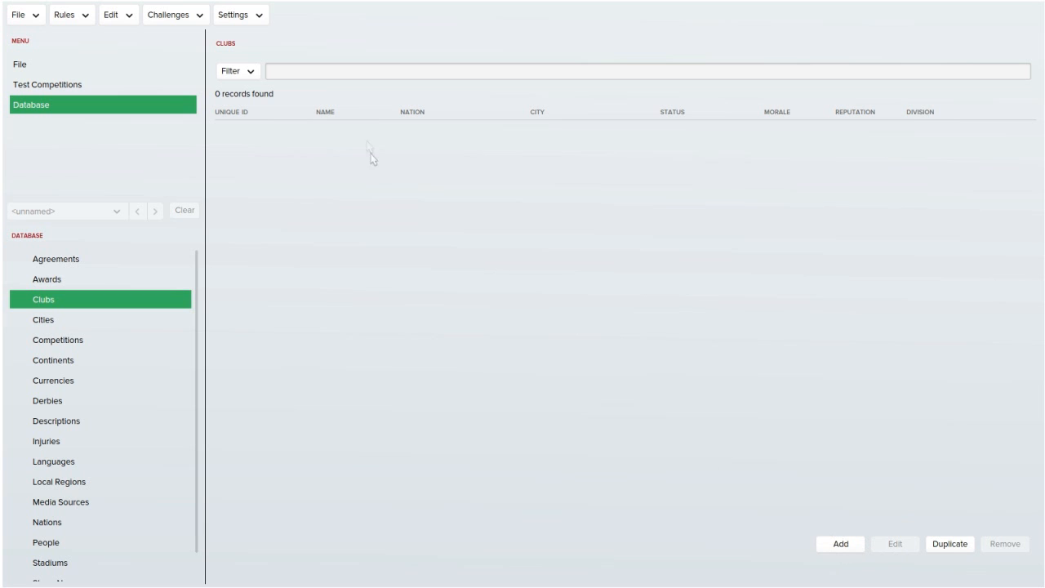
pyautogui.click(841, 545)
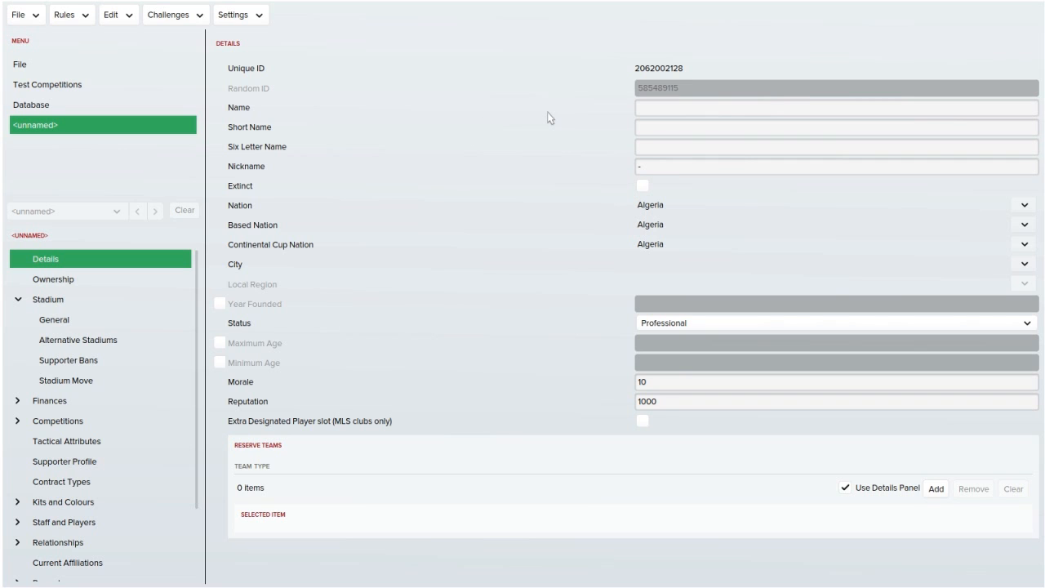
pyautogui.click(645, 109)
pyautogui.write('Fi')
pyautogui.write('M')
pyautogui.write(' Hub FC')
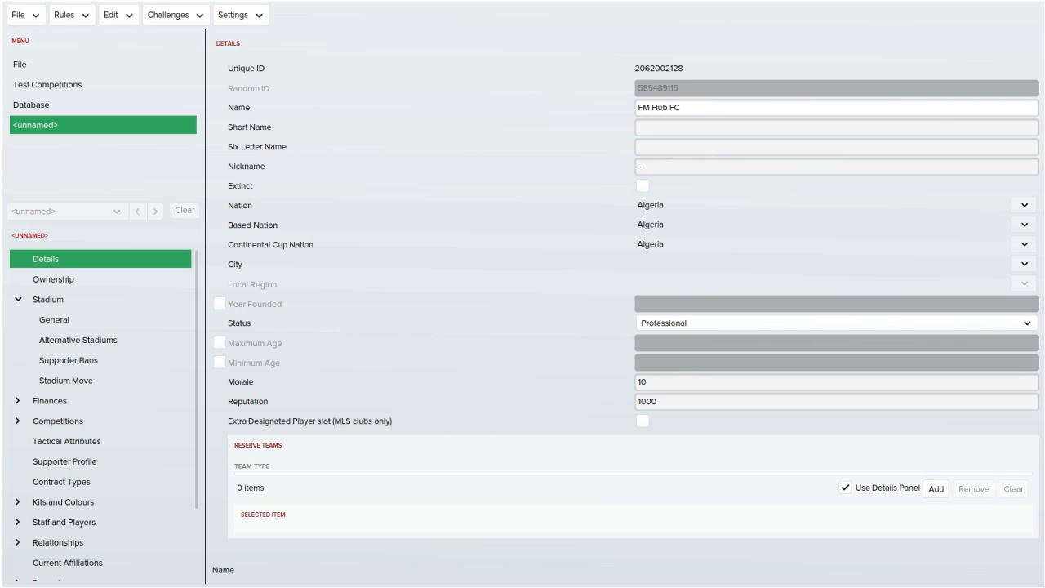
# Fill in the club's short name as FM Hub FC, six letter name as FMHUB and nickname as Hub.
pyautogui.click(748, 130)
pyautogui.click(727, 149)
pyautogui.write('FMHUB')
pyautogui.click(747, 167)
pyautogui.write('Hub')
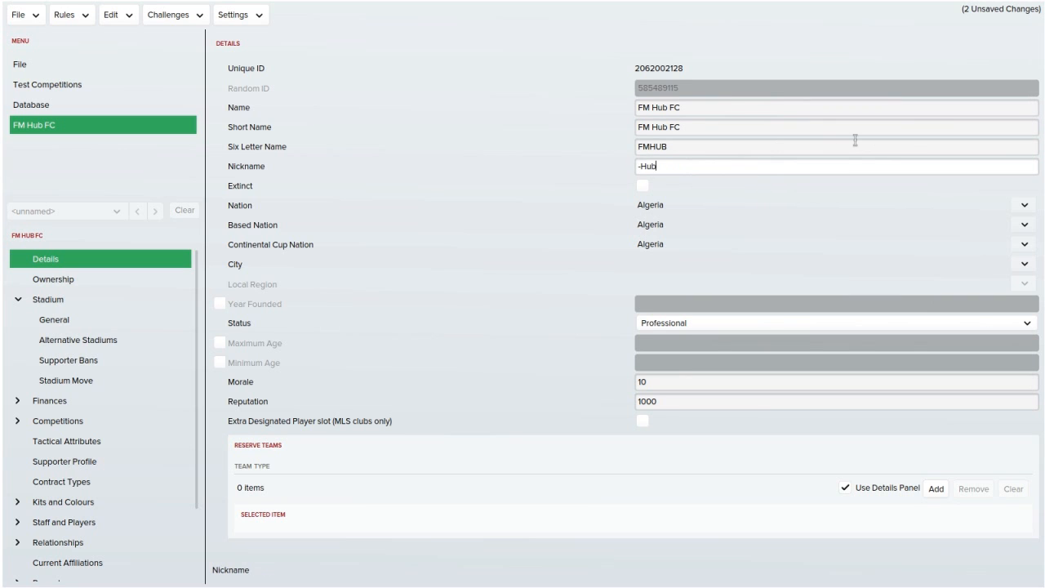
pyautogui.press('BackSpace')
pyautogui.press('BackSpace')
pyautogui.press('BackSpace')
pyautogui.press('BackSpace')
pyautogui.write('Hub')
# Search for Wales and assign it as the club's nation.
pyautogui.click(1024, 205)
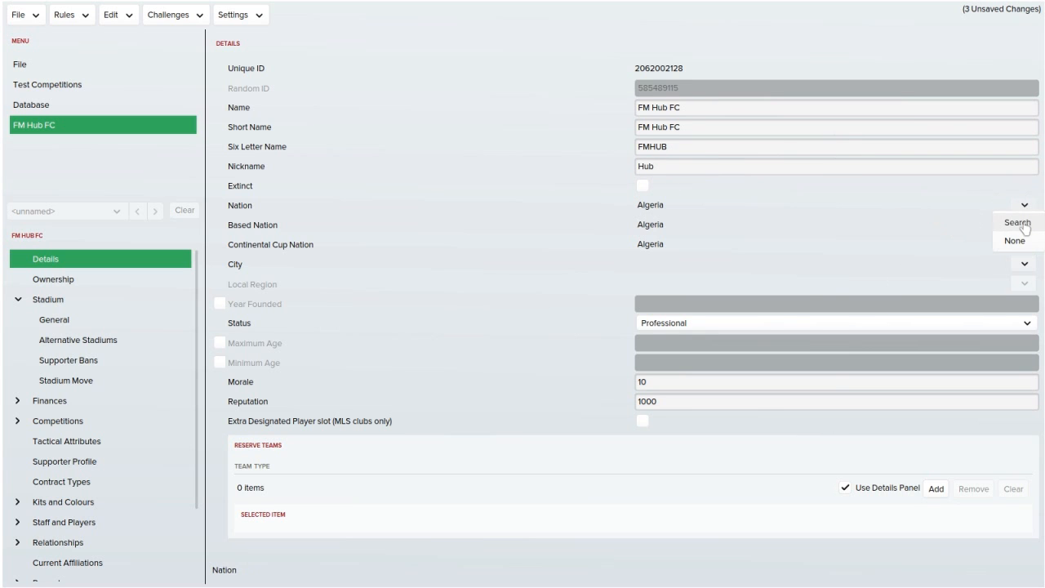
pyautogui.click(1017, 223)
pyautogui.click(474, 161)
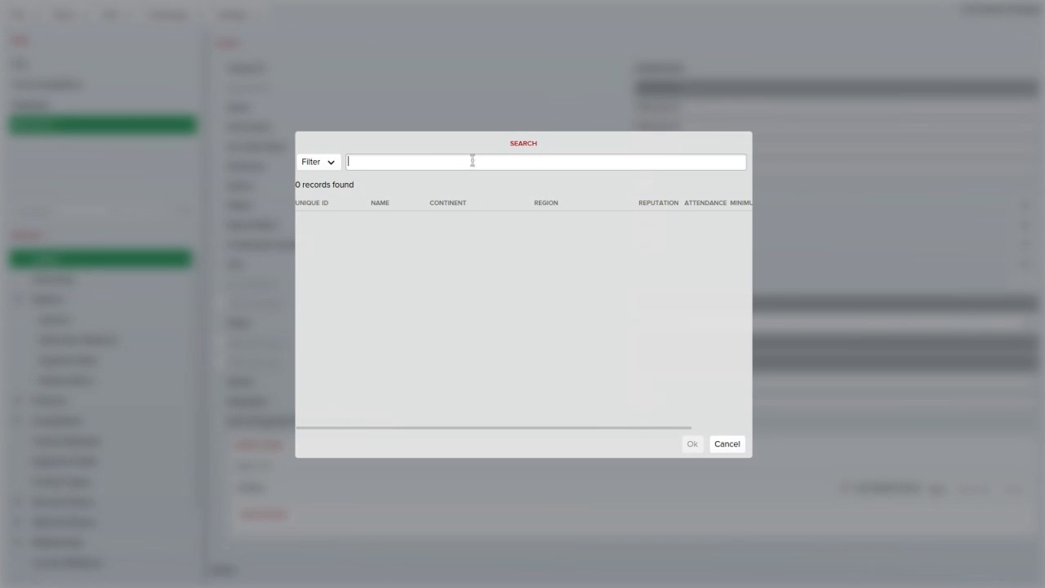
pyautogui.write('Wales')
pyautogui.press('Return')
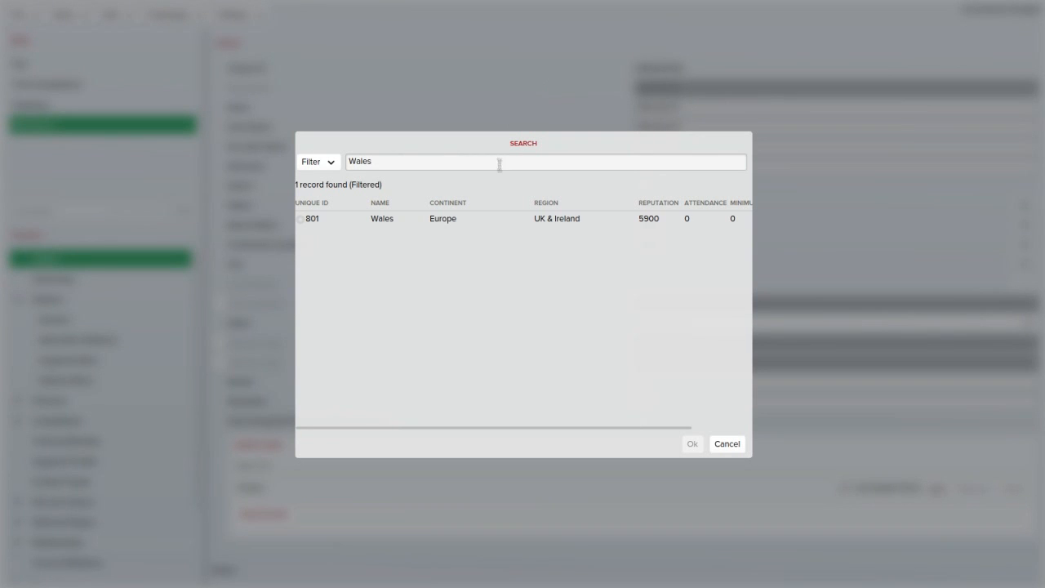
pyautogui.doubleClick(491, 219)
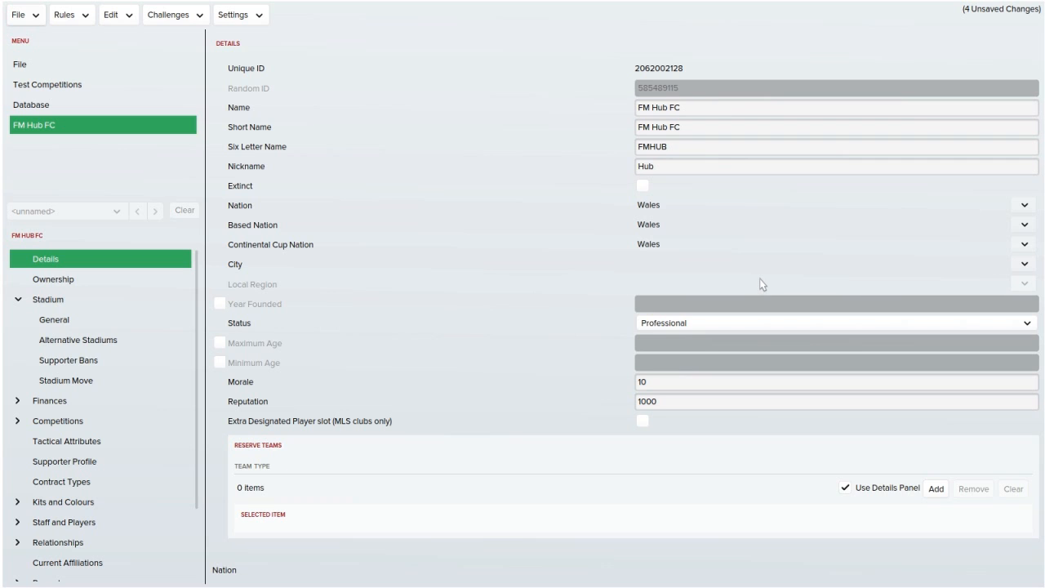
# Keep the club's status as Professional and set its reputation to 5000 and morale to 20.
pyautogui.click(725, 326)
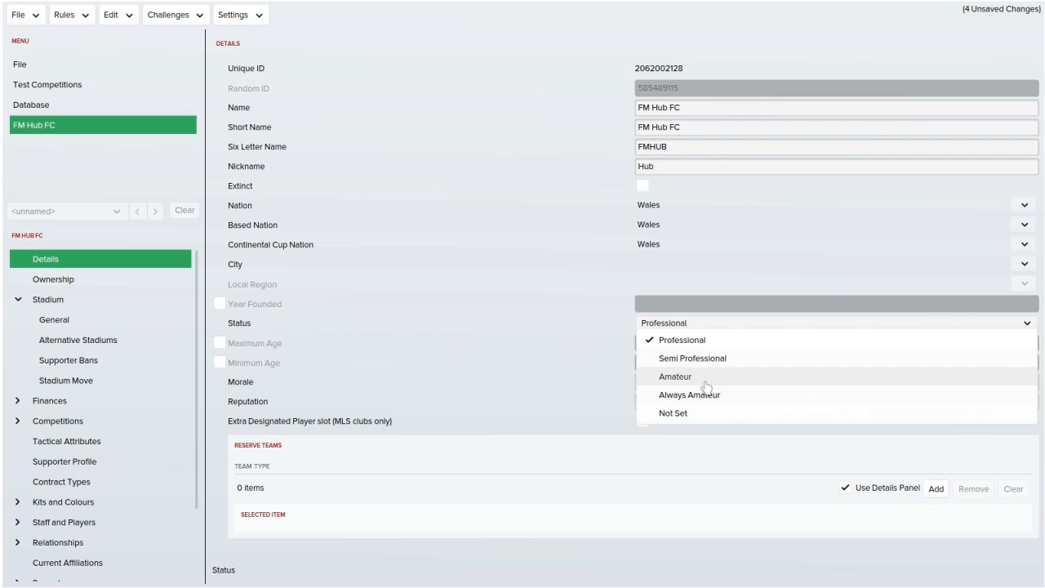
pyautogui.click(708, 283)
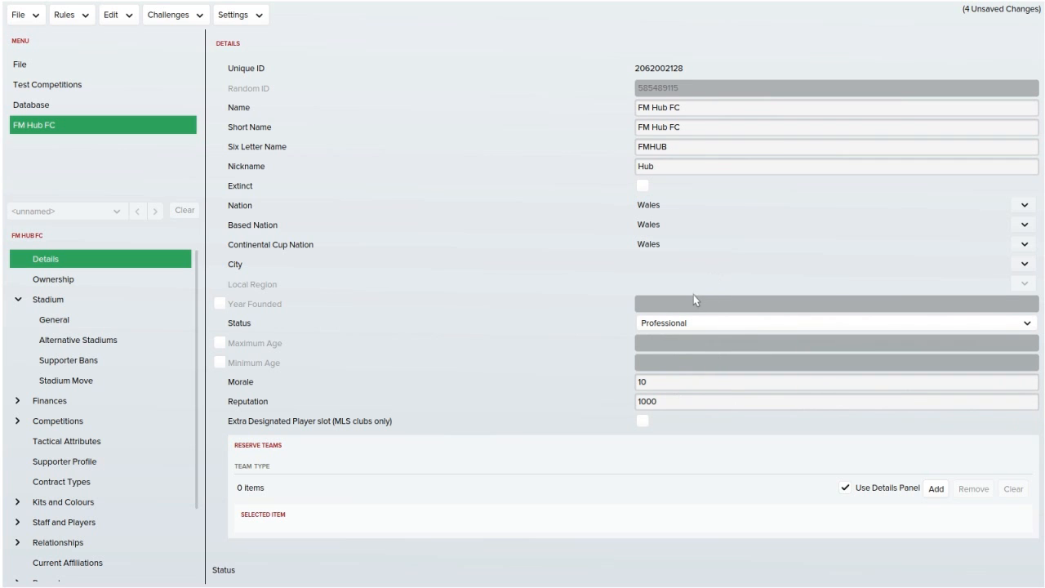
pyautogui.doubleClick(671, 402)
pyautogui.write('5000')
pyautogui.click(643, 421)
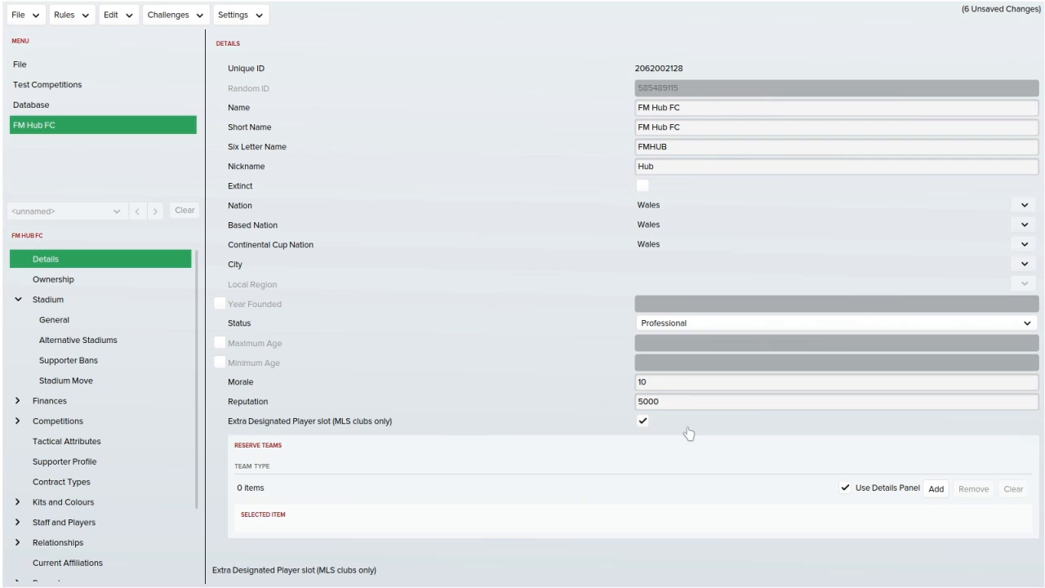
pyautogui.click(683, 431)
pyautogui.doubleClick(652, 378)
pyautogui.write('20')
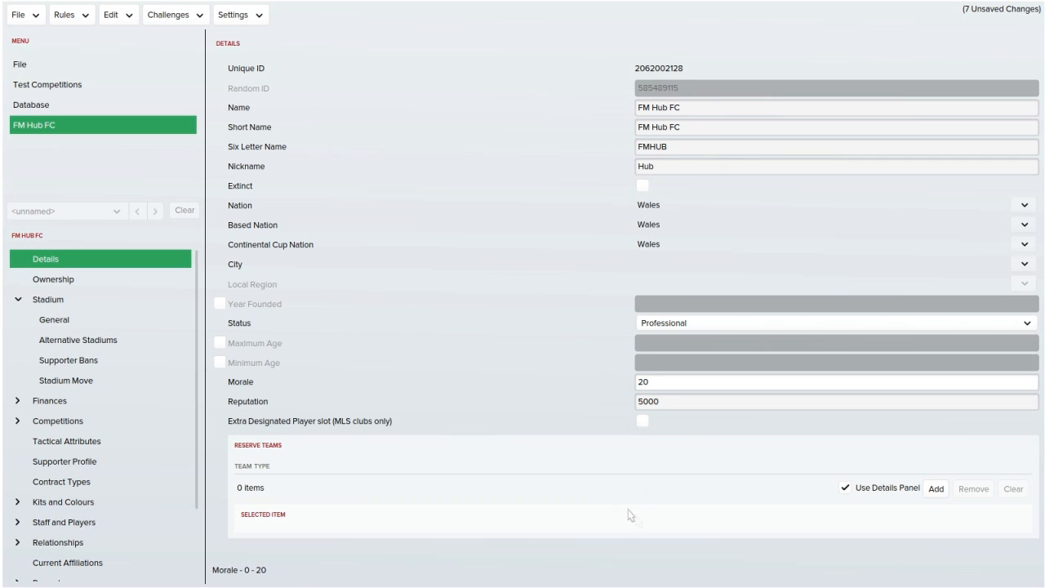
pyautogui.click(604, 485)
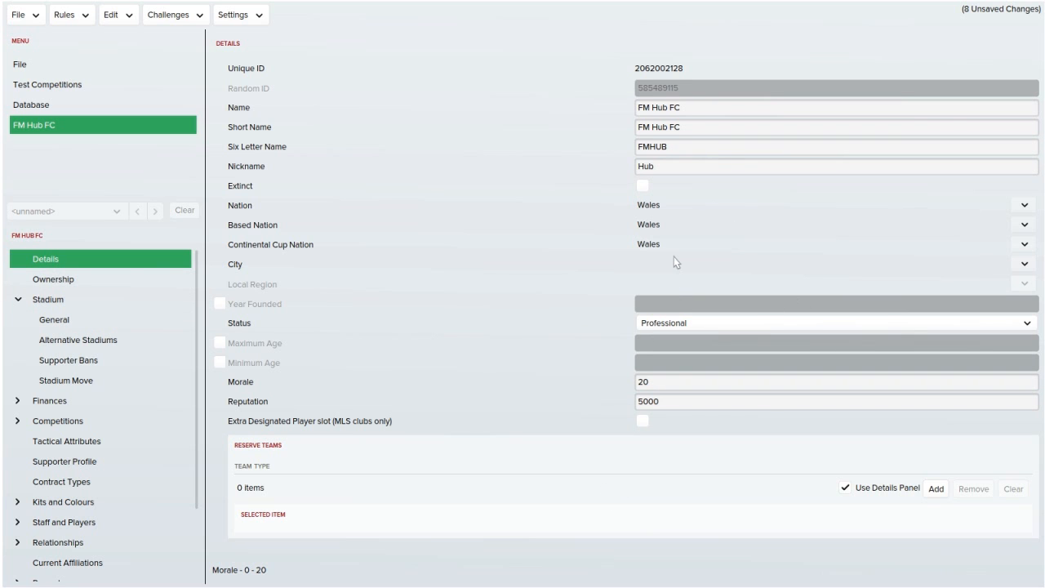
# Search for Llanelli and assign it as the club's city.
pyautogui.click(1025, 263)
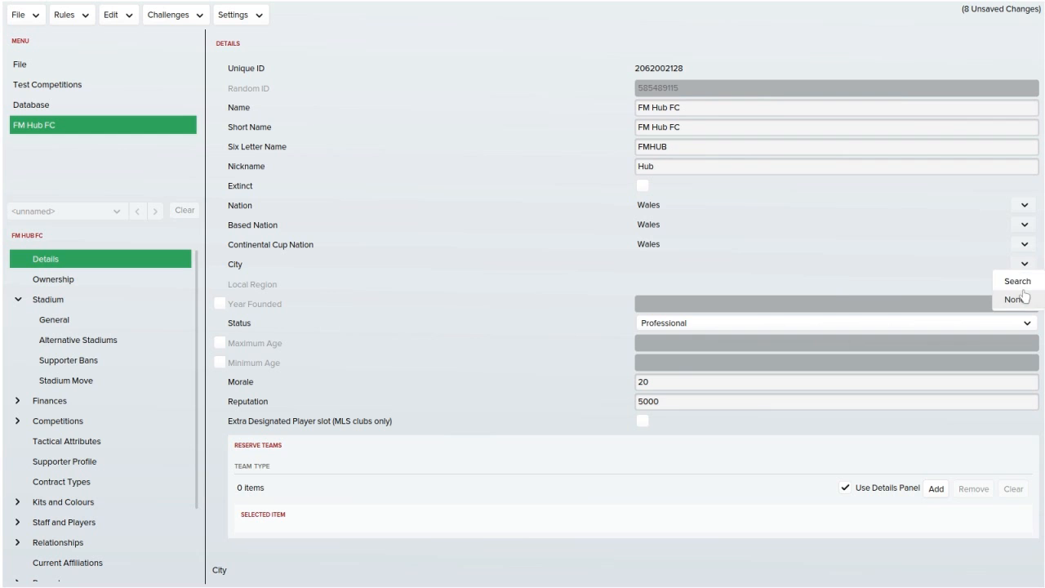
pyautogui.click(1017, 280)
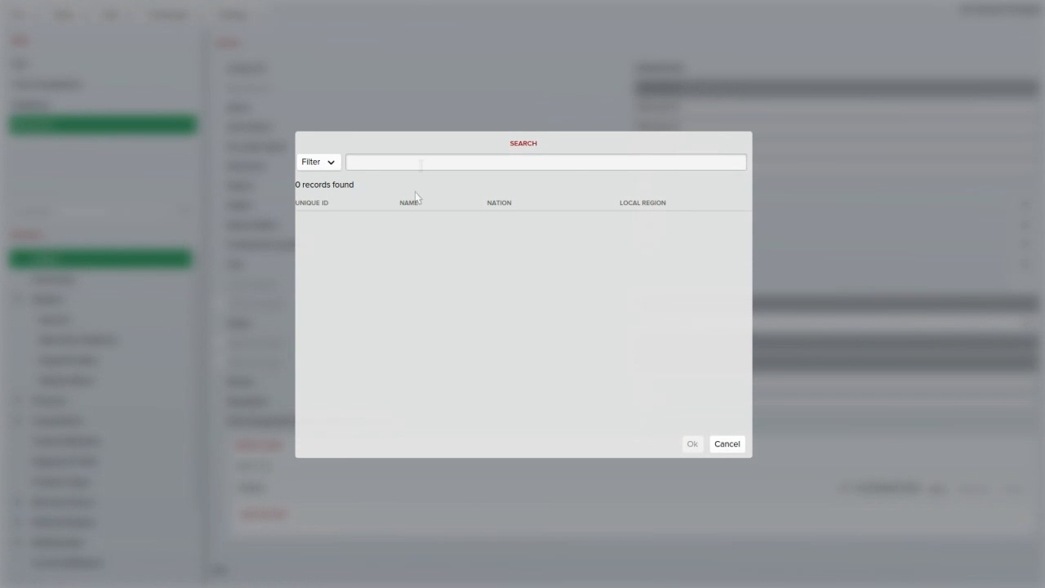
pyautogui.write('Llan')
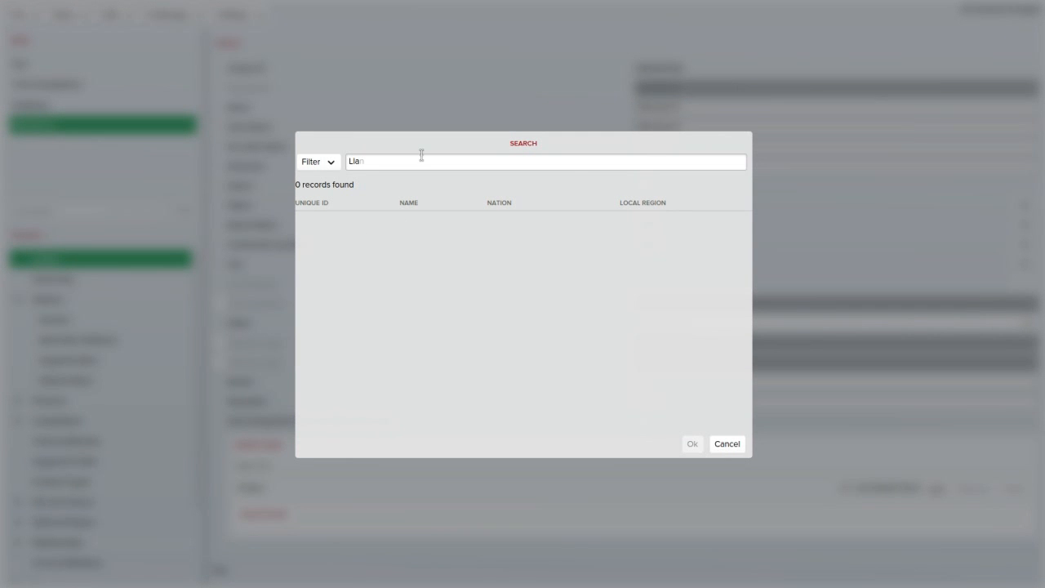
pyautogui.write('elli')
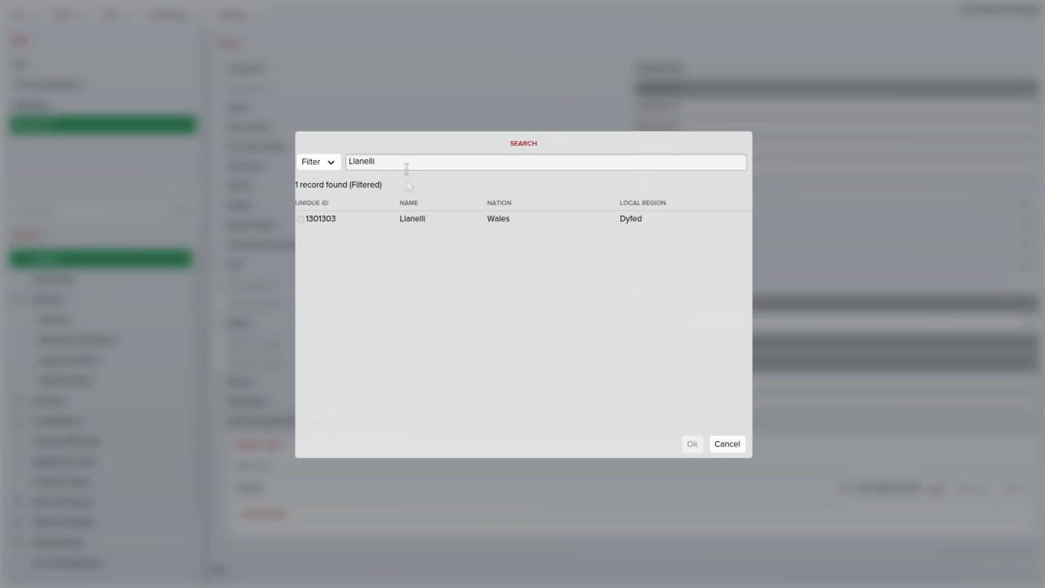
pyautogui.click(451, 221)
pyautogui.click(692, 443)
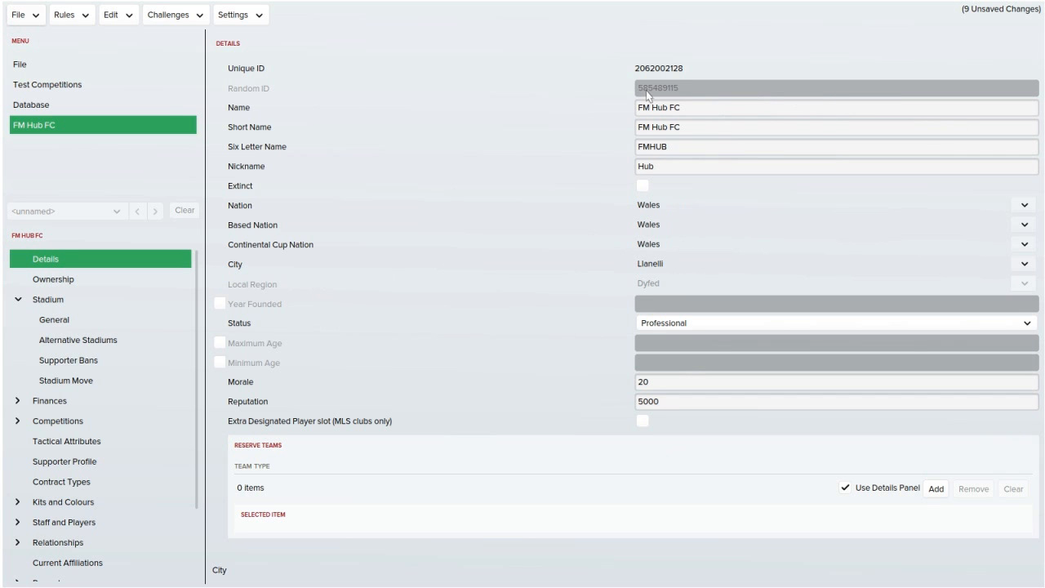
# Keep Chairman as the chairman title and set the club's ownership type to Member Owned (No Elections).
pyautogui.click(101, 280)
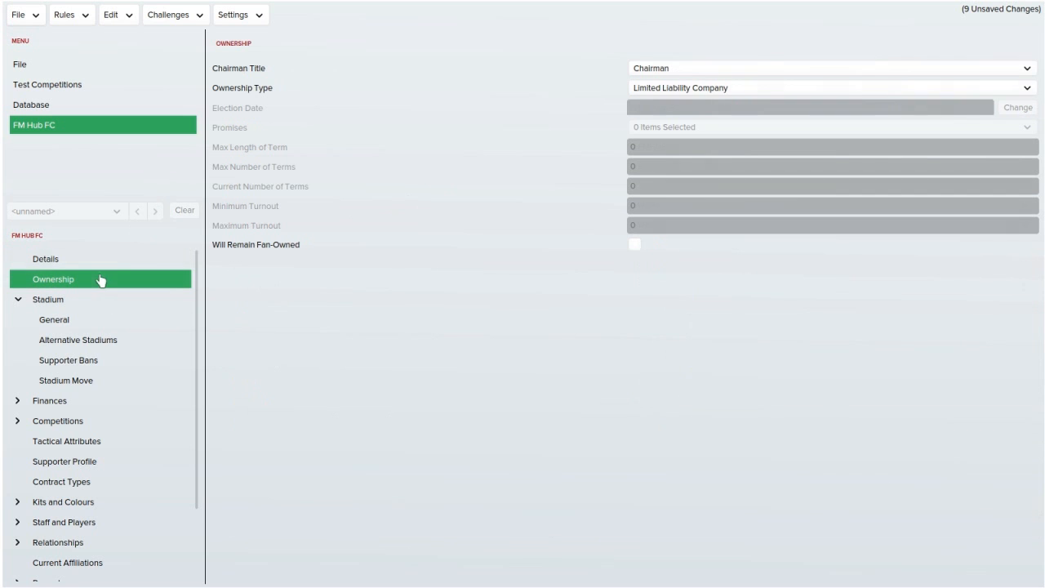
pyautogui.click(751, 68)
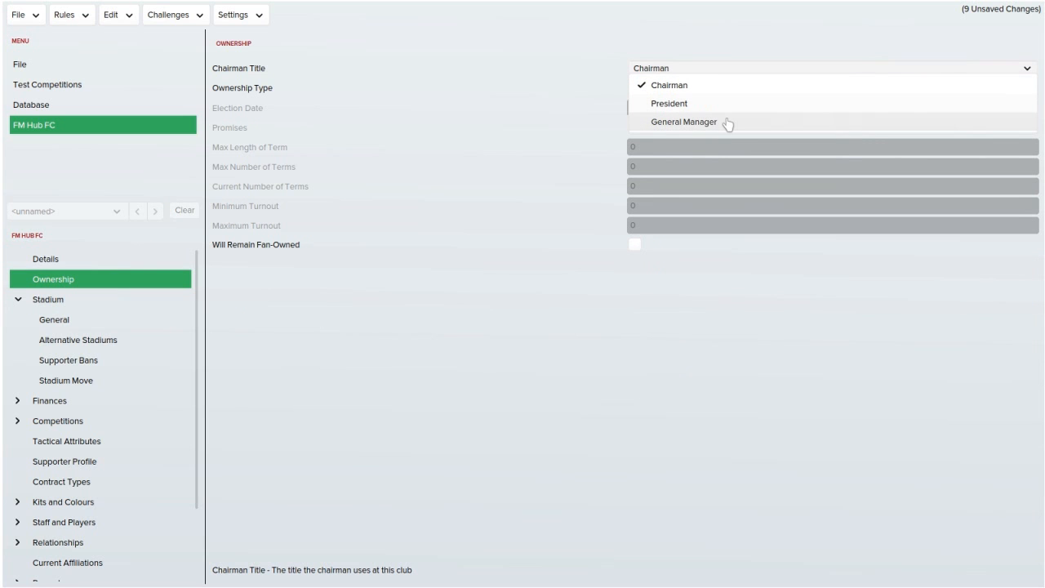
pyautogui.click(613, 63)
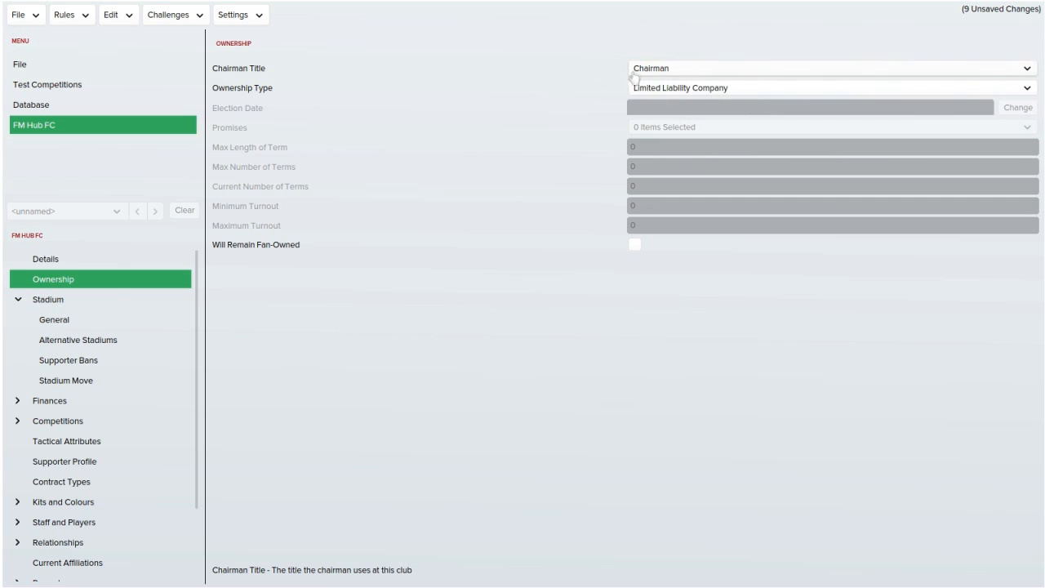
pyautogui.click(637, 90)
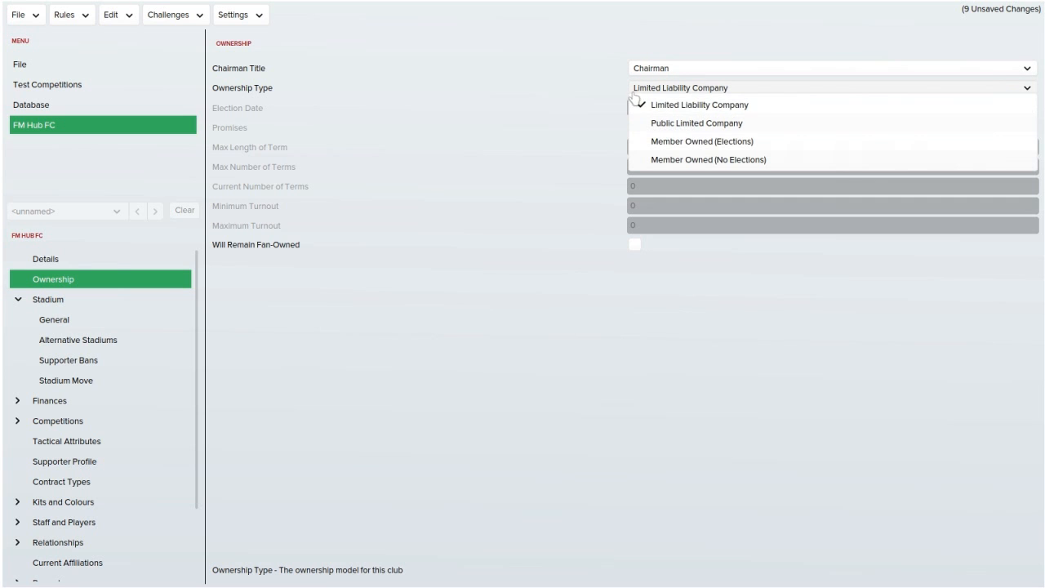
pyautogui.click(674, 143)
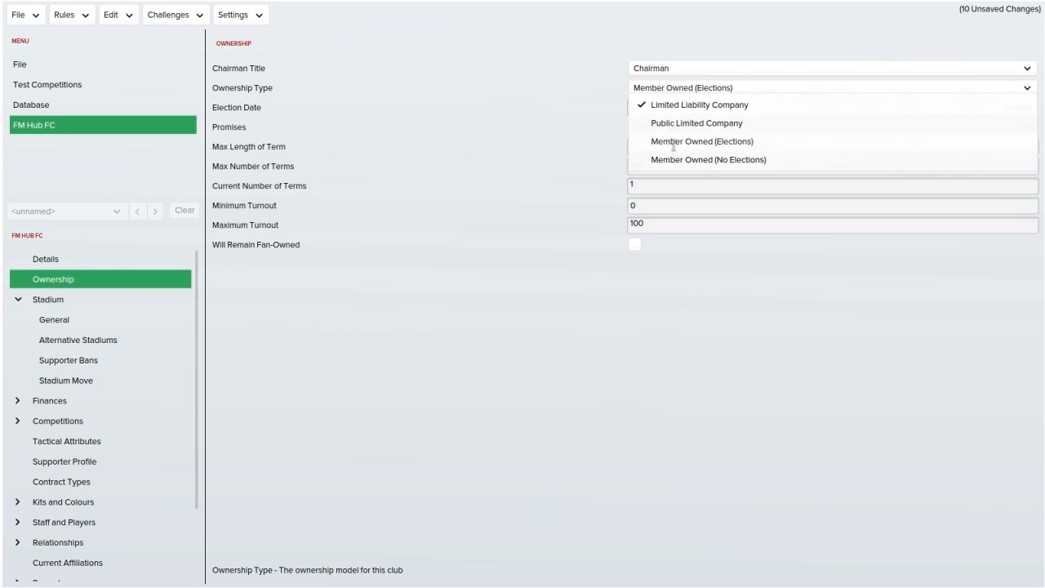
pyautogui.click(699, 87)
pyautogui.click(712, 160)
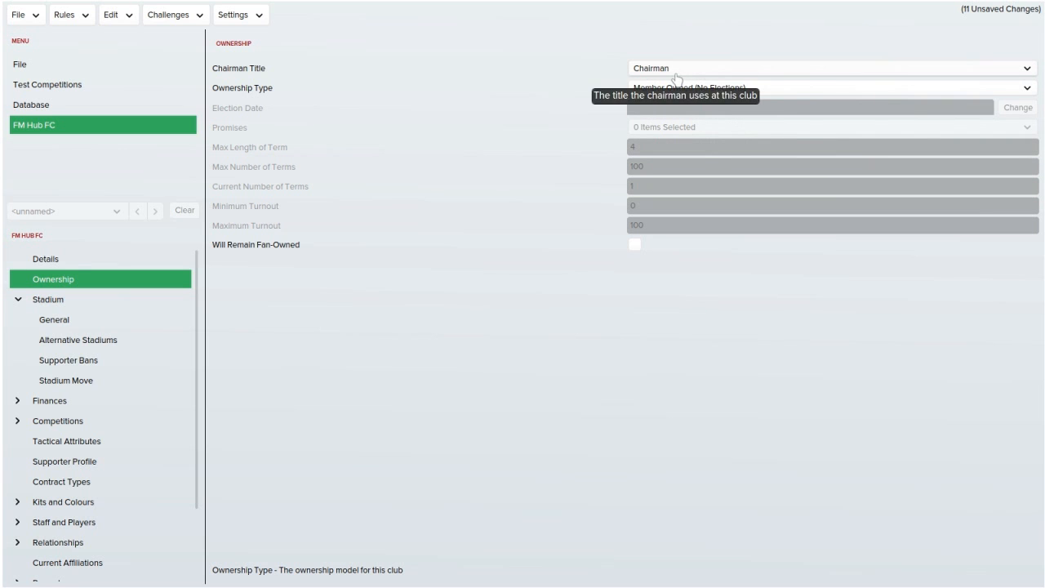
# Review the club's general stadium, alternative stadiums, supporter bans and stadium move settings, and open its general finances.
pyautogui.click(137, 325)
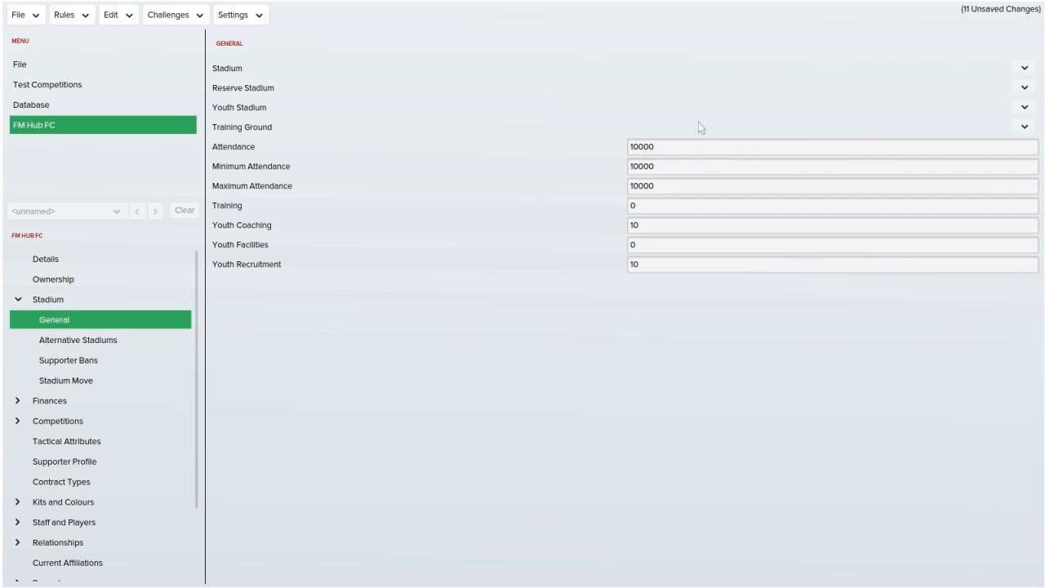
pyautogui.click(153, 340)
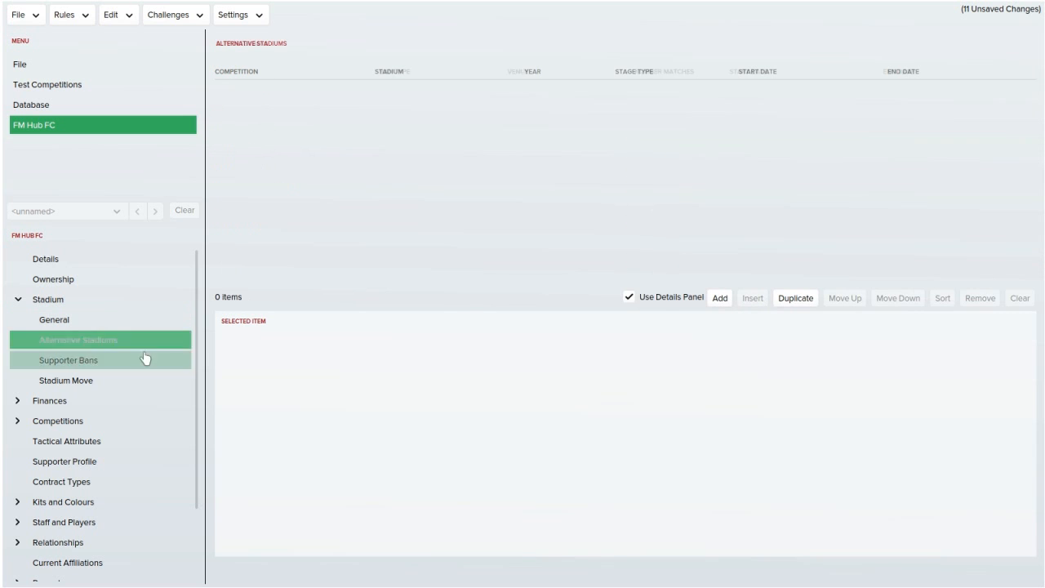
pyautogui.click(143, 359)
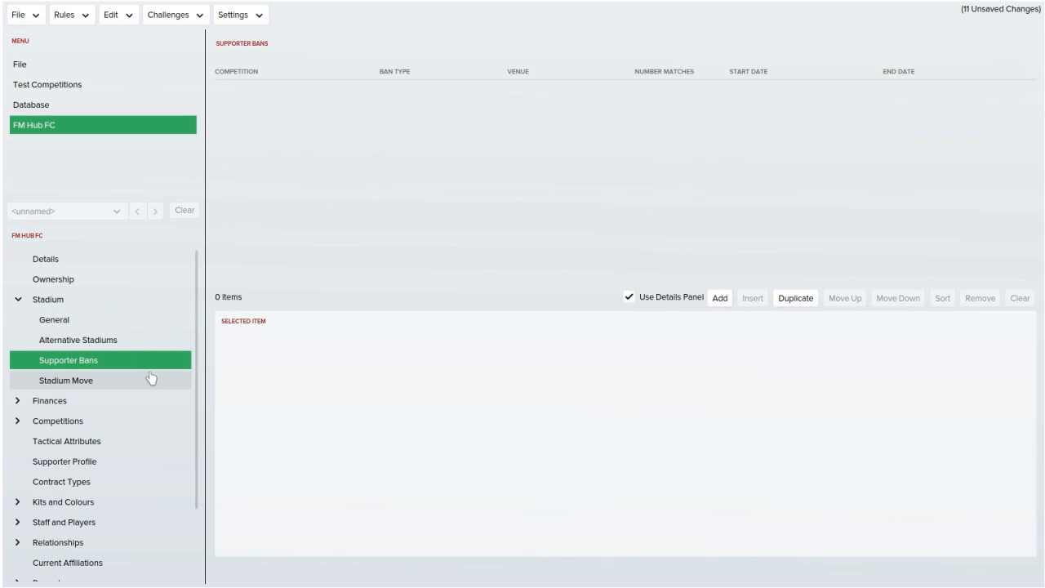
pyautogui.click(151, 378)
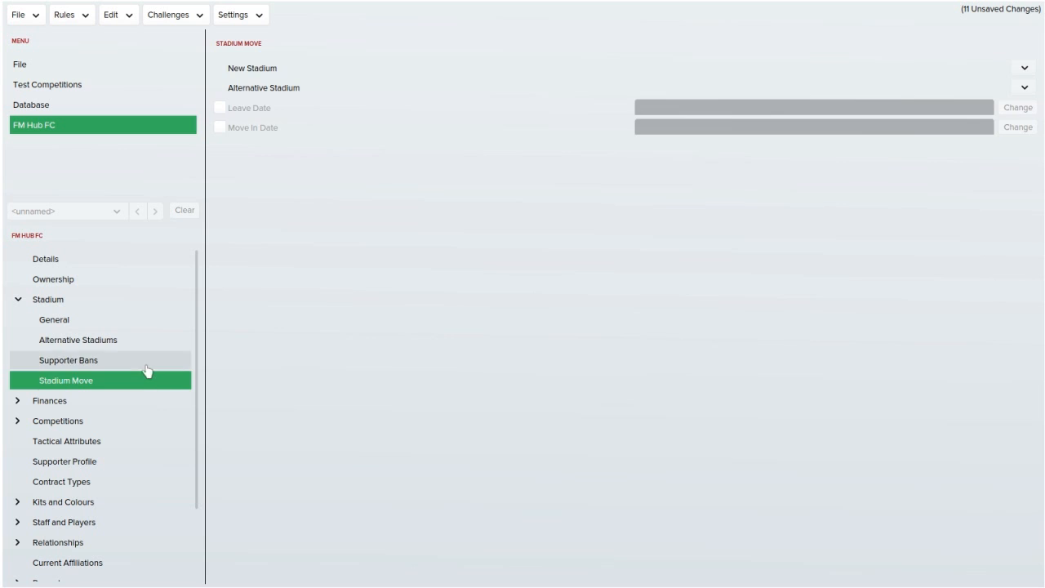
pyautogui.click(145, 362)
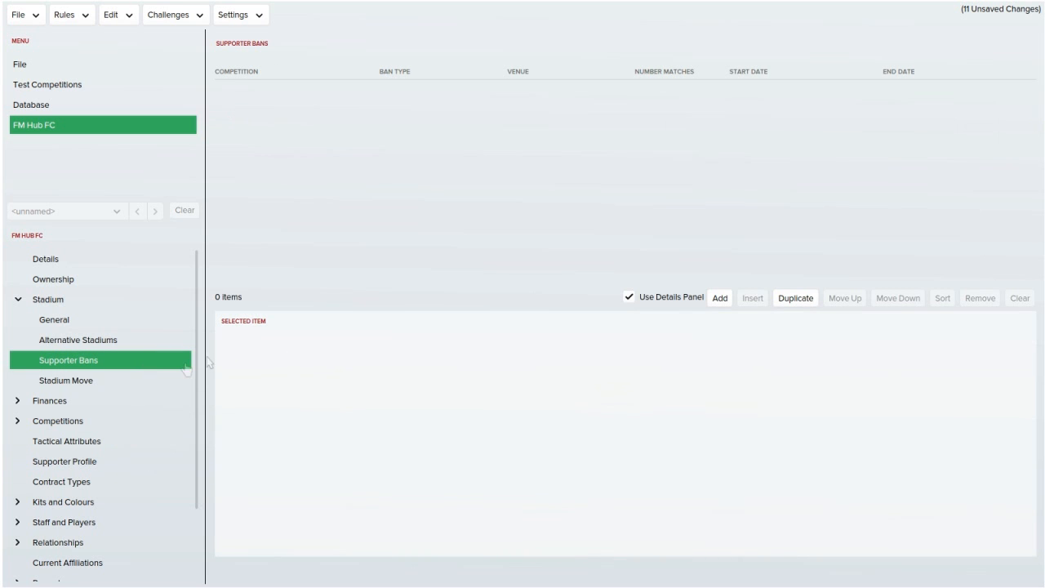
pyautogui.click(37, 400)
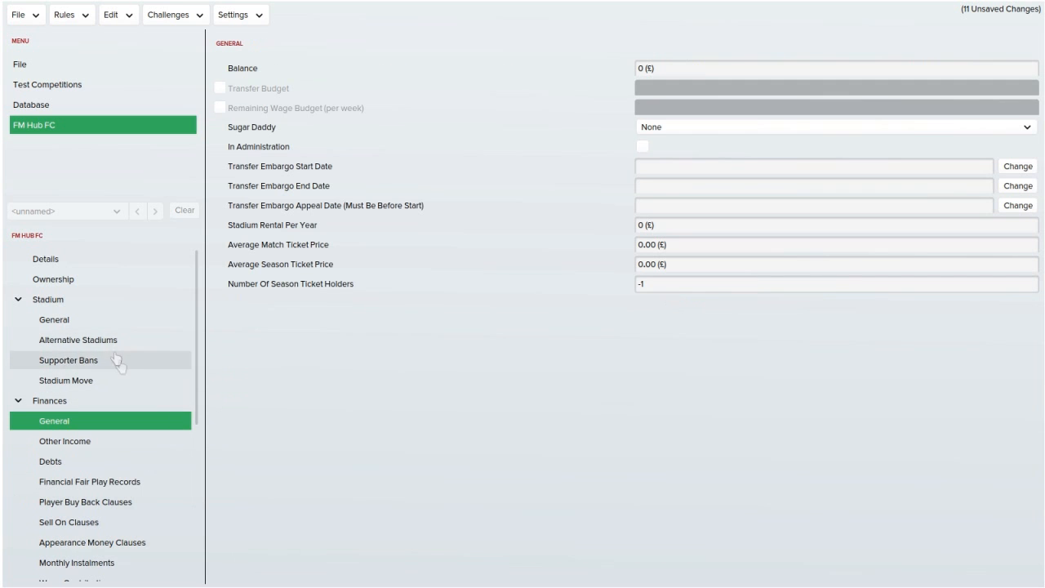
# Look through the club's finance sections and its general competition and regional division settings.
pyautogui.scroll(-3, 98, 441)
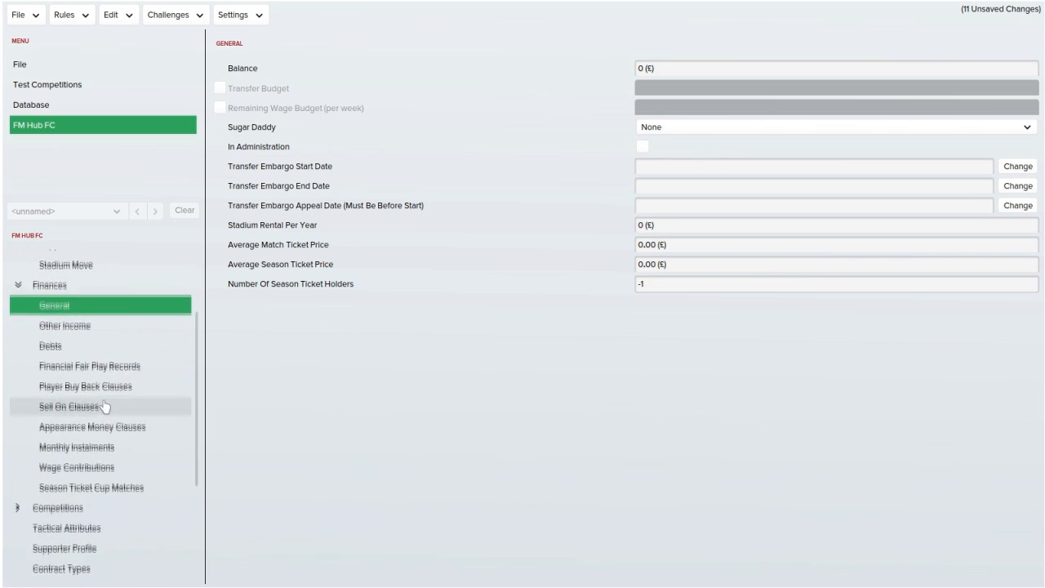
pyautogui.scroll(1, 104, 406)
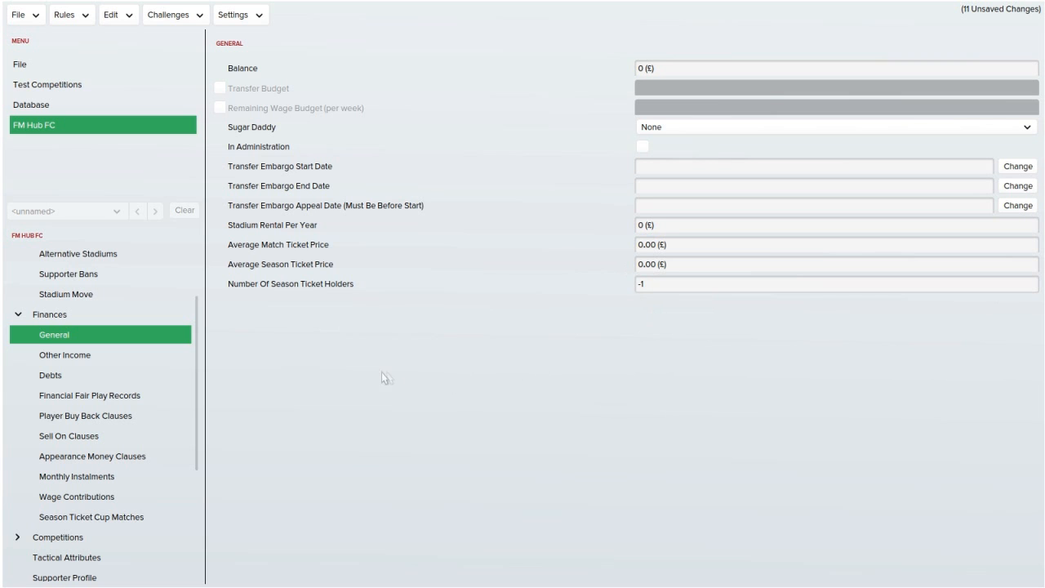
pyautogui.moveTo(198, 347); pyautogui.dragTo(201, 378)
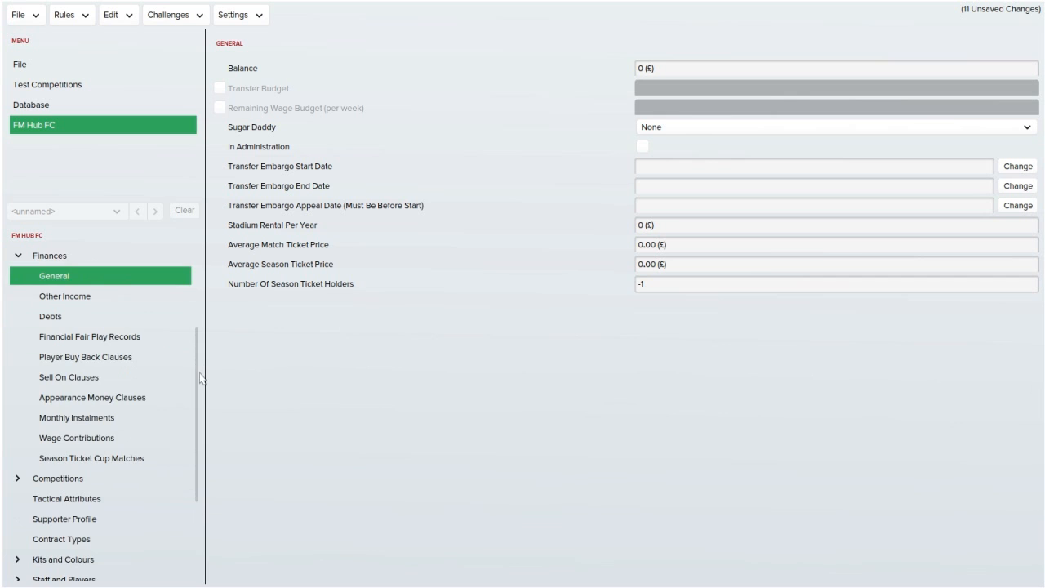
pyautogui.scroll(-2, 123, 384)
pyautogui.click(69, 405)
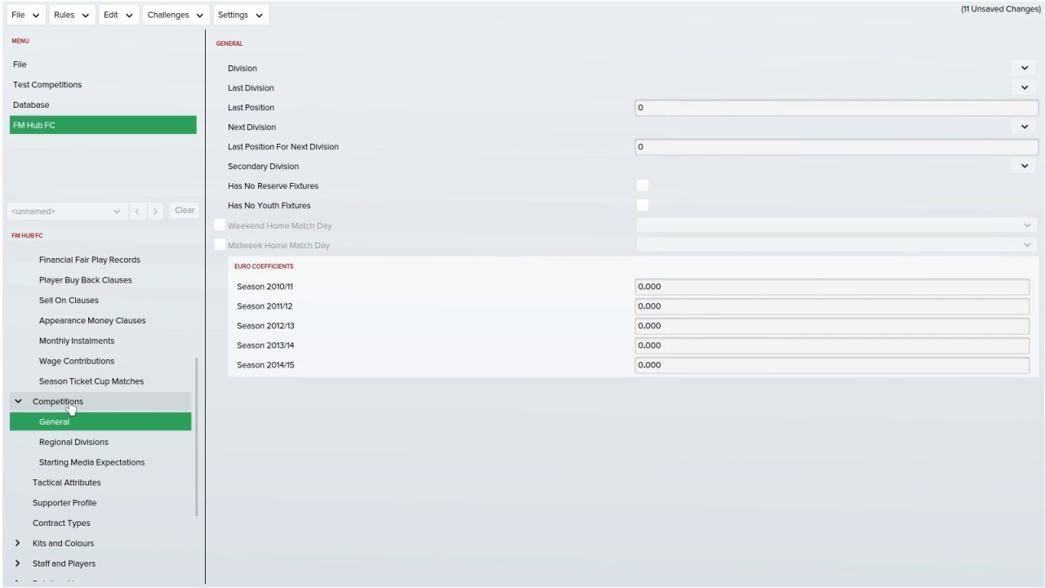
pyautogui.click(96, 441)
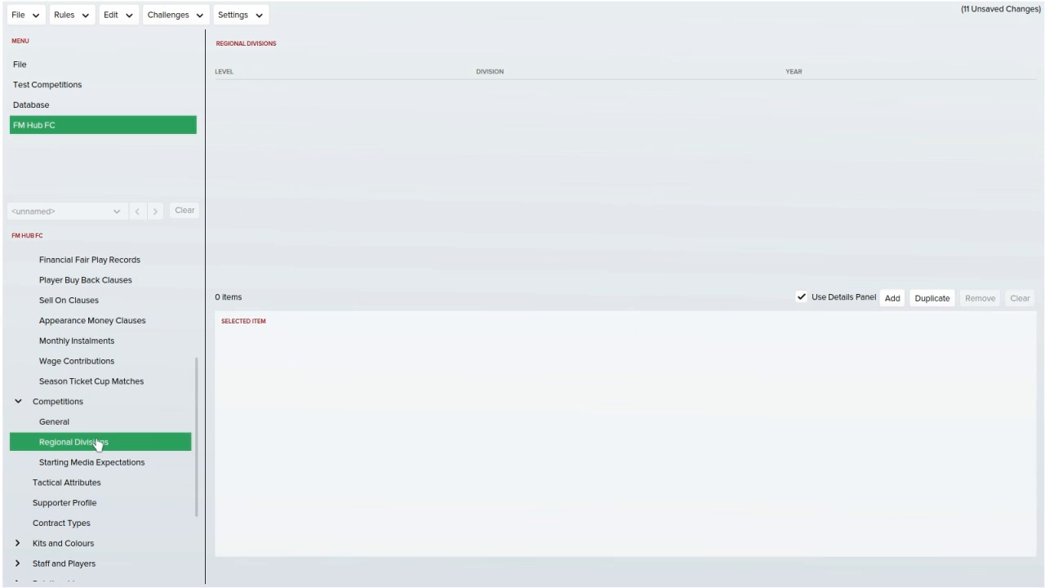
pyautogui.moveTo(196, 403); pyautogui.dragTo(193, 444)
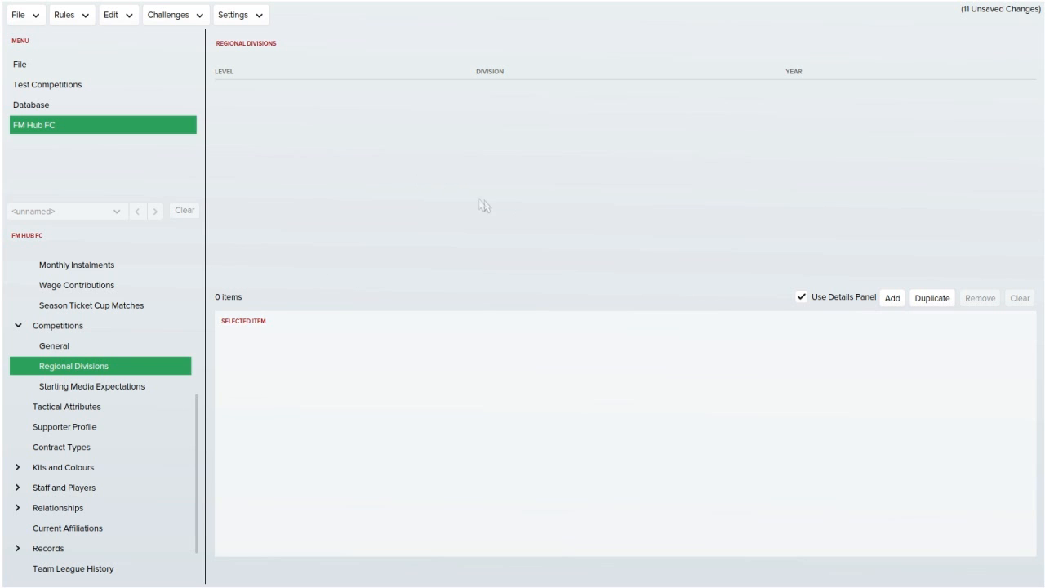
# Return to the database, open its list of competitions and search it for Barclays.
pyautogui.click(122, 103)
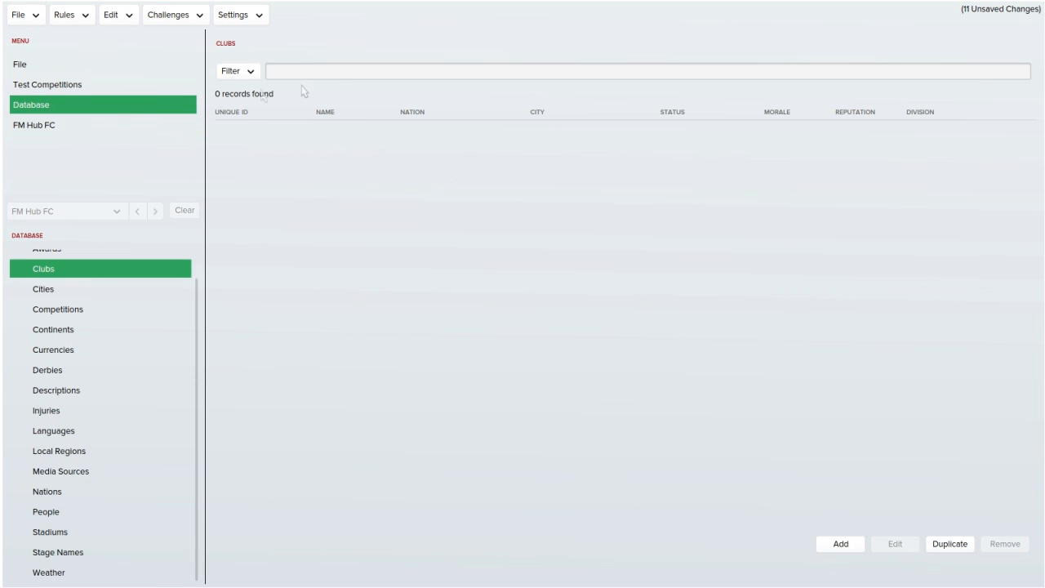
pyautogui.scroll(2, 122, 351)
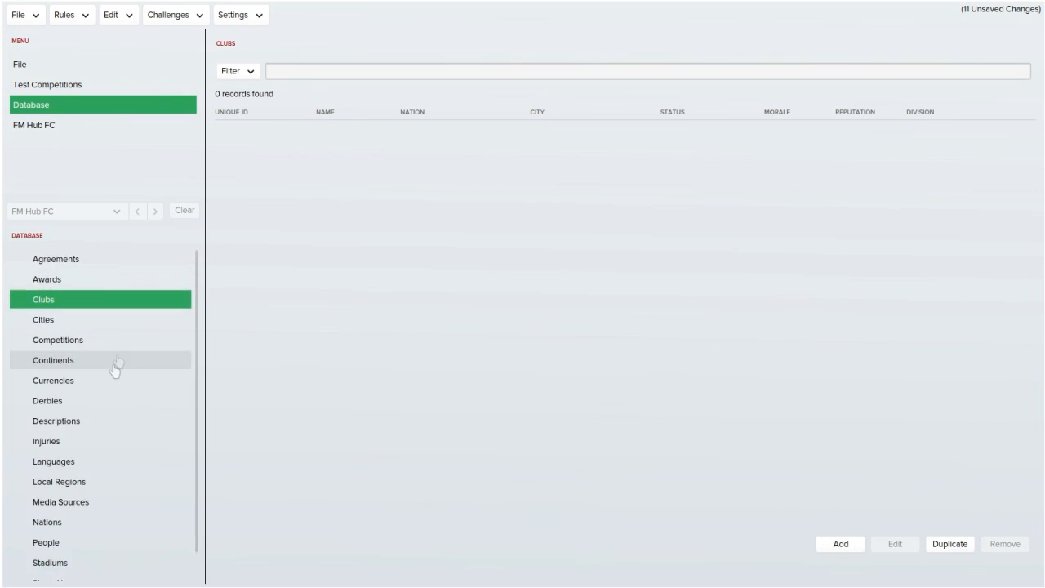
pyautogui.click(72, 343)
pyautogui.click(303, 68)
pyautogui.write('Ba')
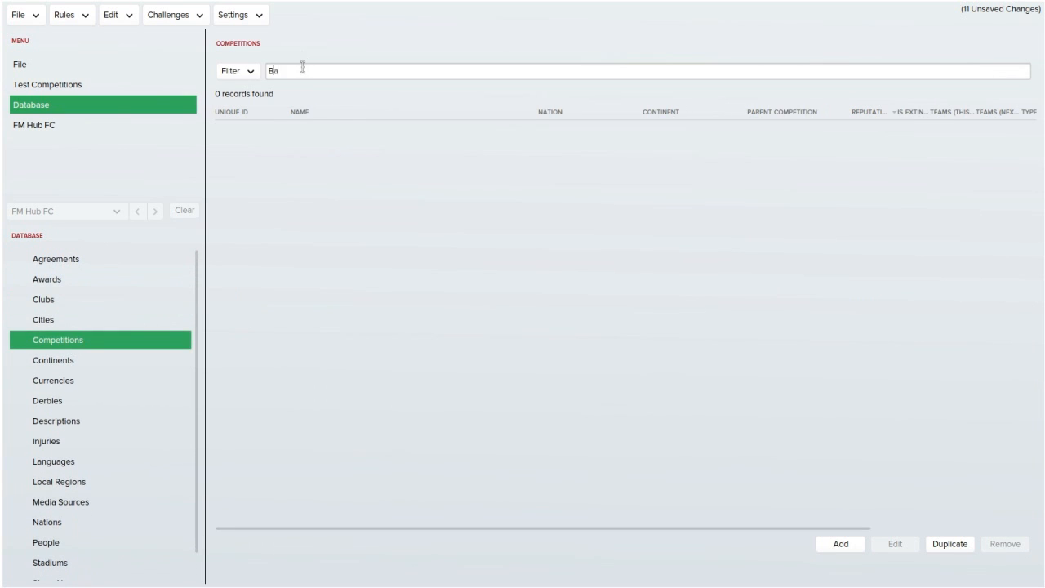
pyautogui.write('rclays')
pyautogui.hotkey('ctrl', 'a')
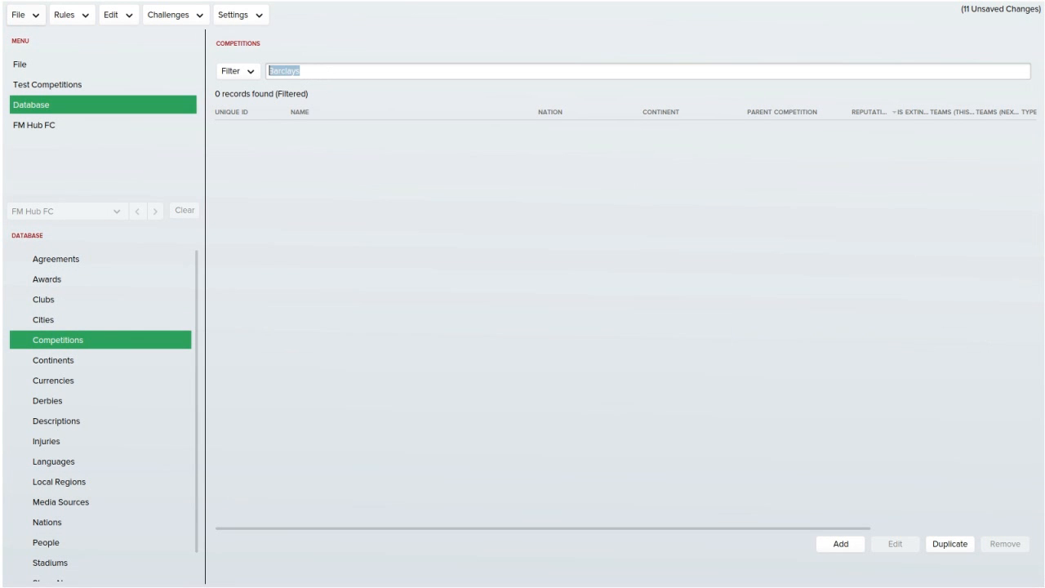
# Search the competitions for Premier League instead and open the Portuguese Premier League record.
pyautogui.press('BackSpace')
pyautogui.write('Premier League')
pyautogui.press('Return')
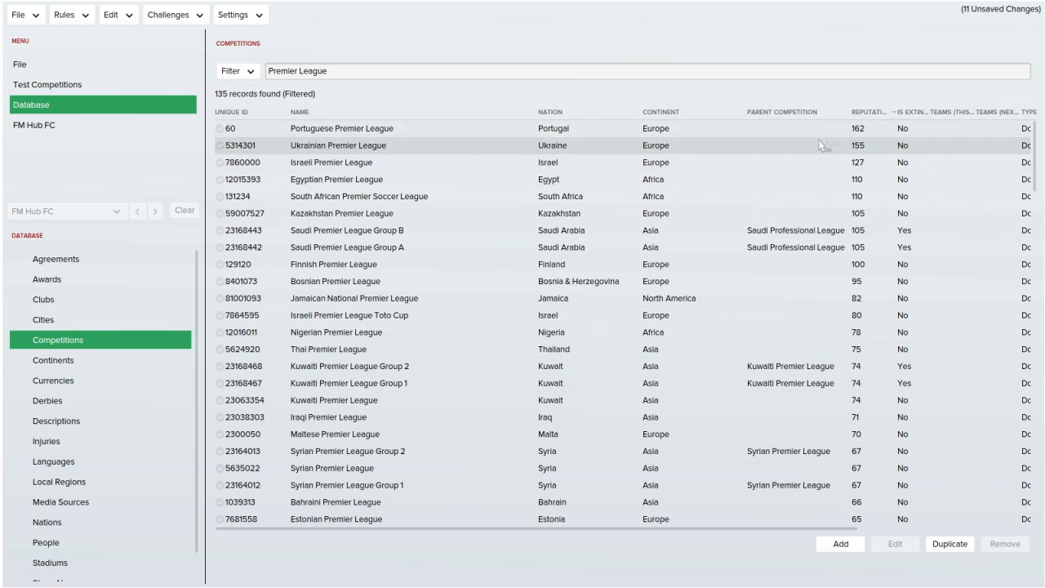
pyautogui.click(867, 116)
pyautogui.click(867, 116)
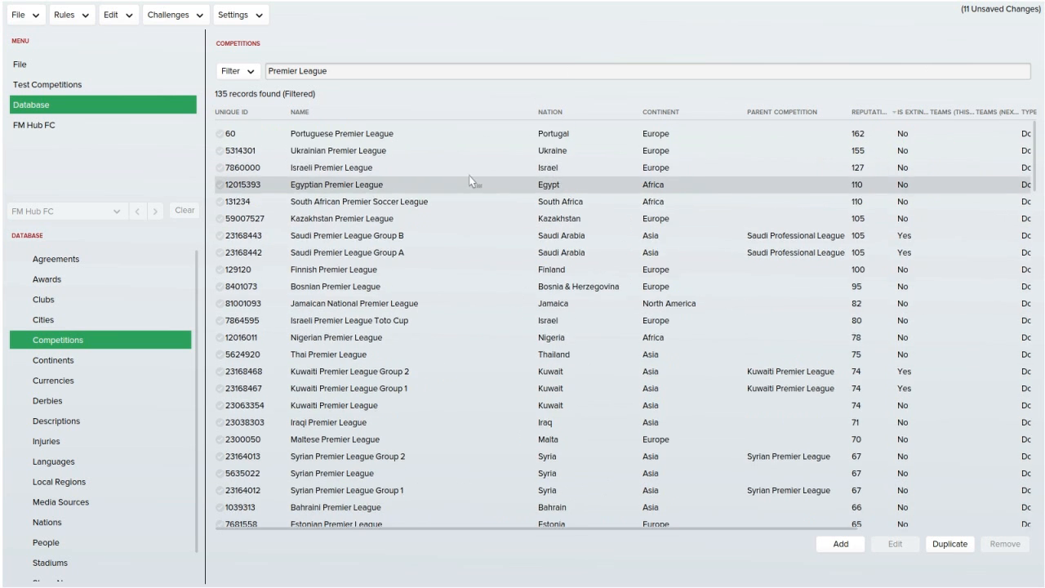
pyautogui.click(395, 71)
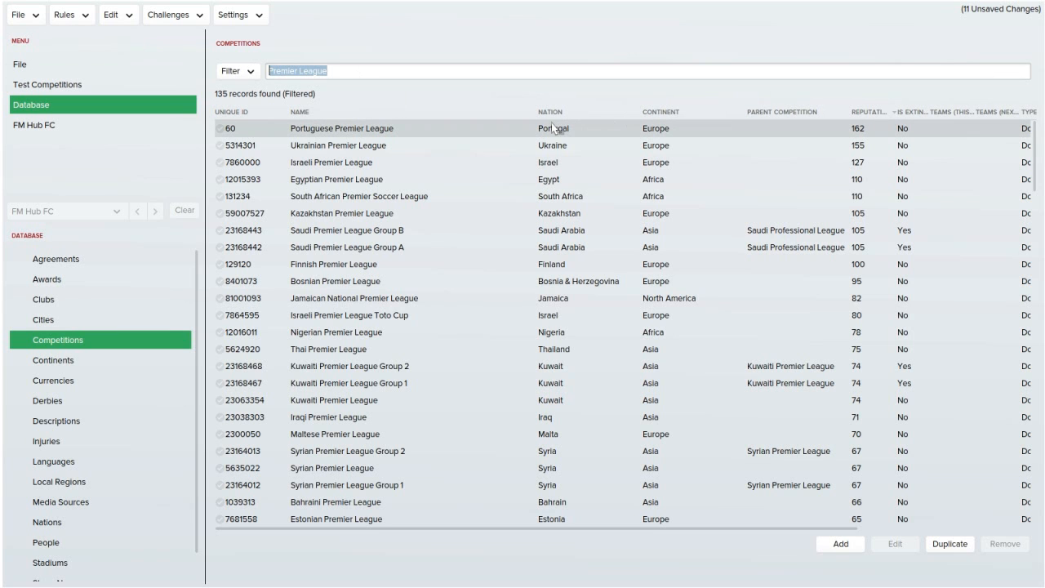
pyautogui.doubleClick(499, 133)
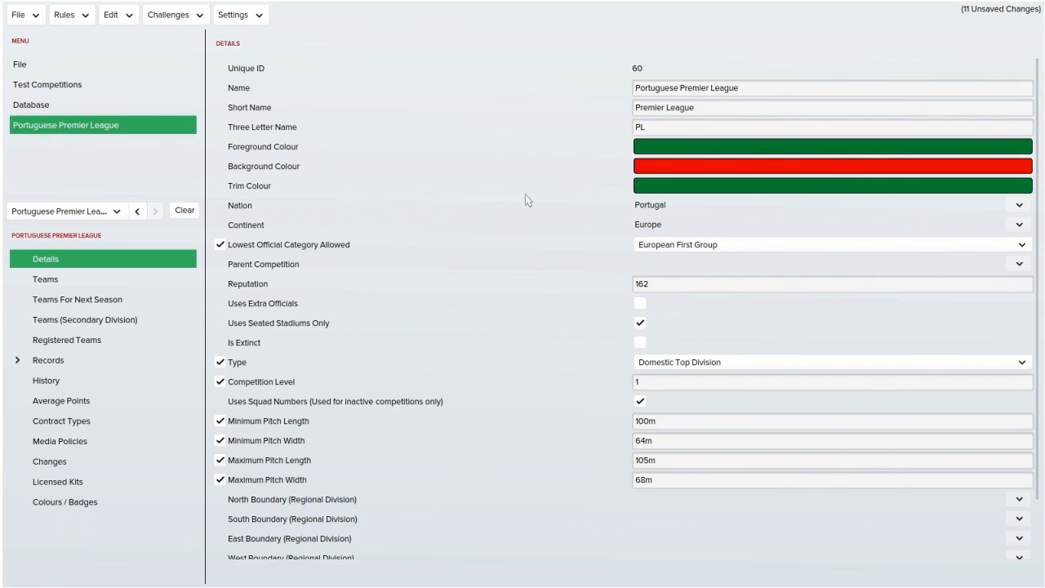
# Show the league's teams and sort them by reputation from highest to lowest.
pyautogui.click(81, 286)
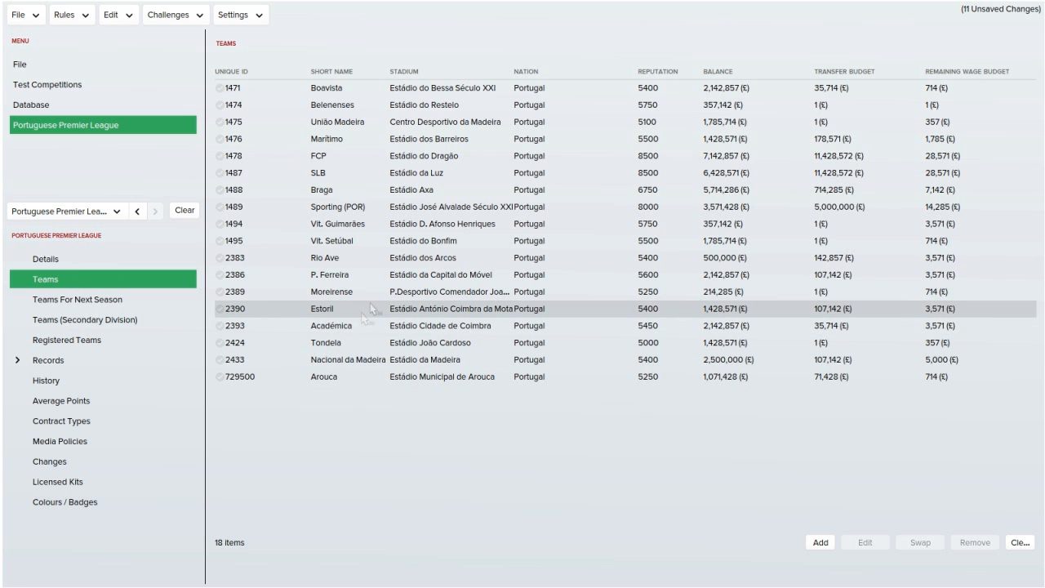
pyautogui.click(643, 72)
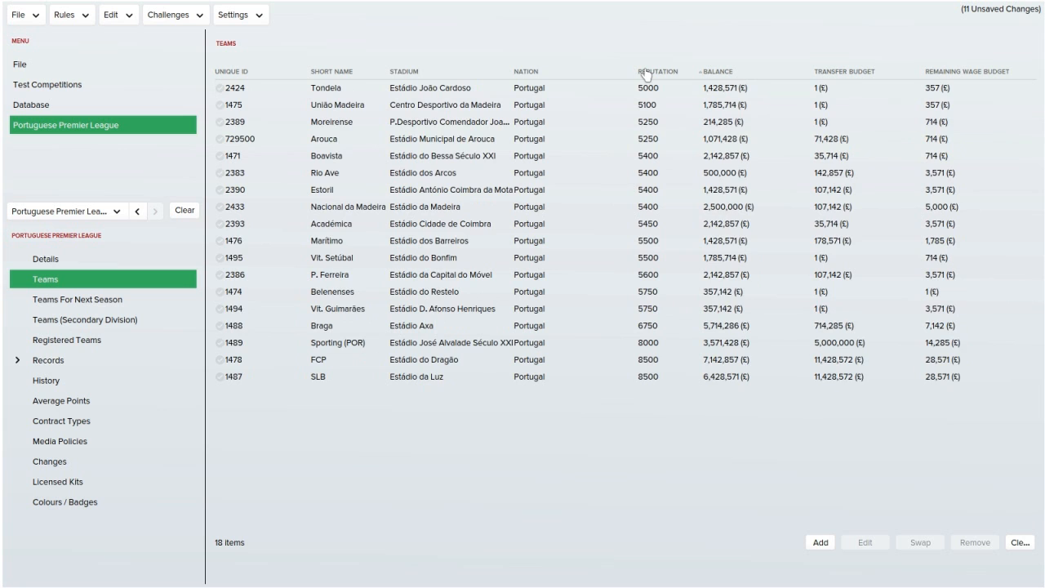
pyautogui.click(645, 72)
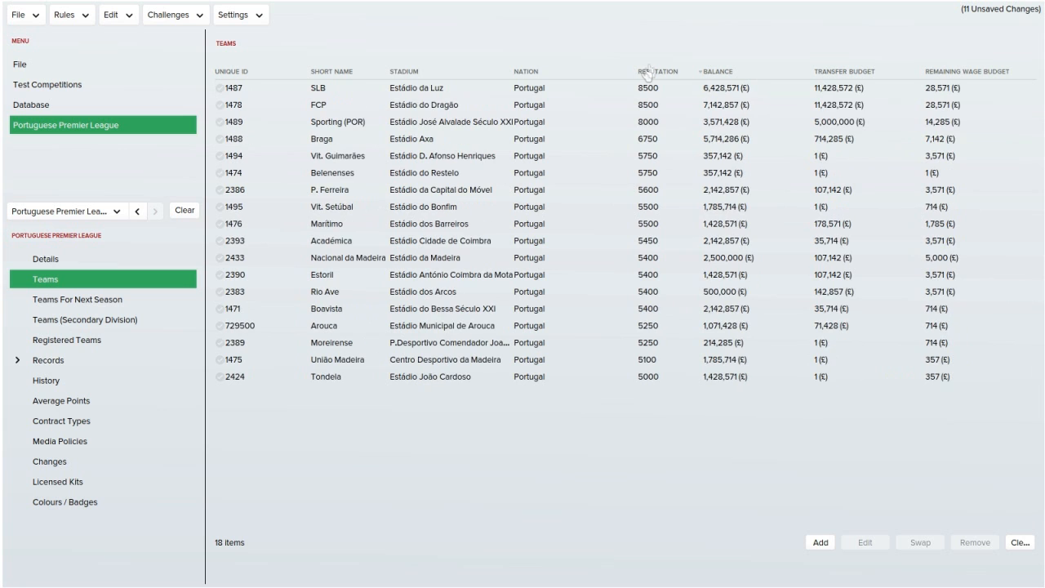
# Swap Tondela out of the Portuguese Premier League for FM Hub FC, found by searching FM Hub.
pyautogui.click(562, 376)
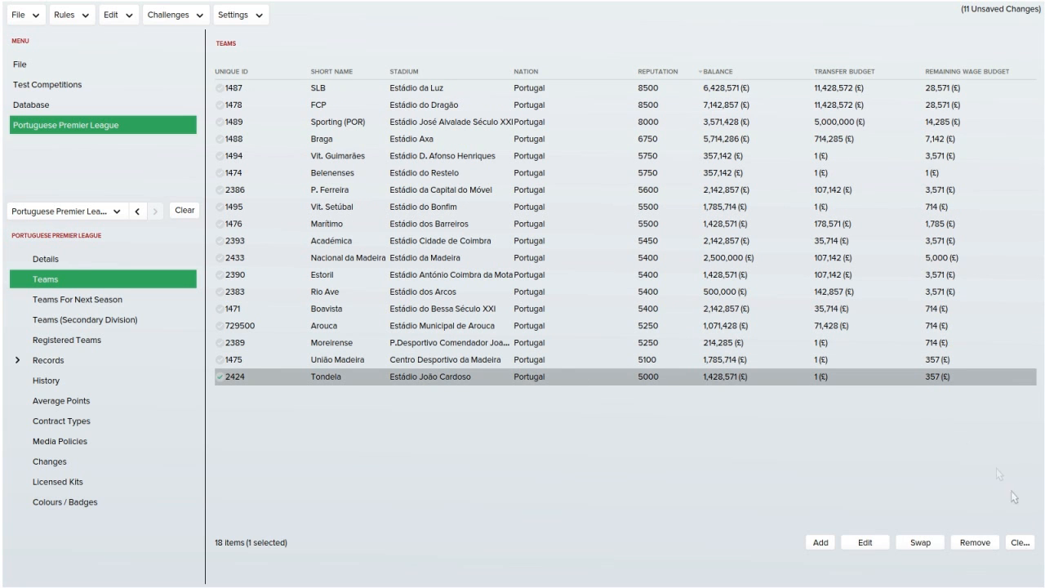
pyautogui.click(915, 542)
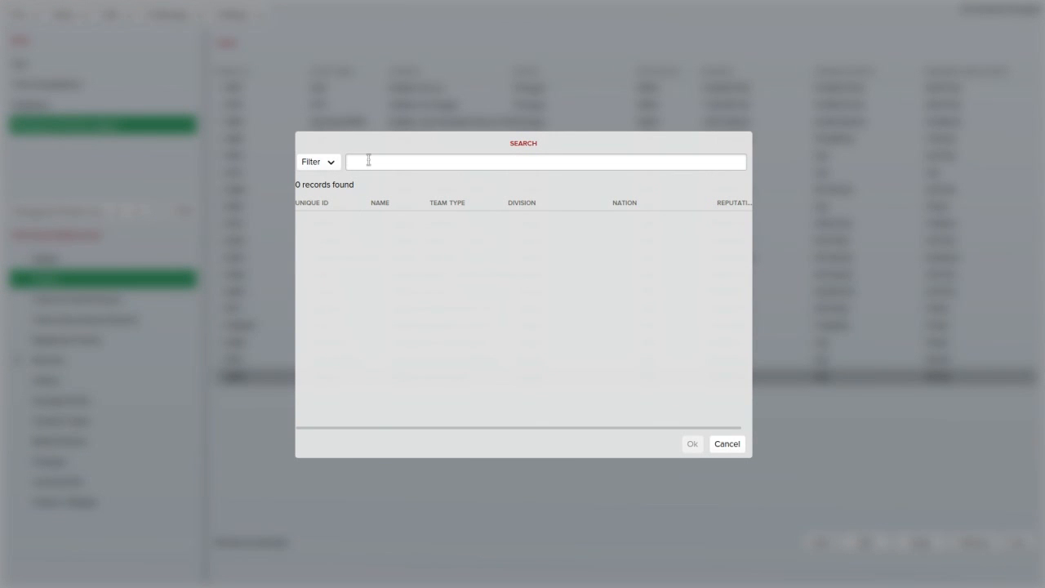
pyautogui.write('FM Hub')
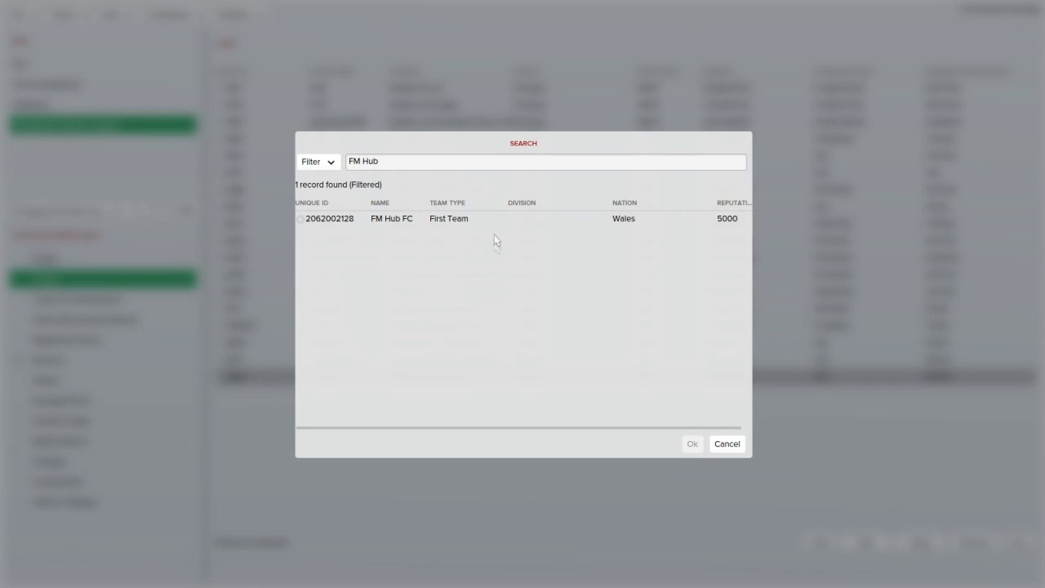
pyautogui.click(488, 224)
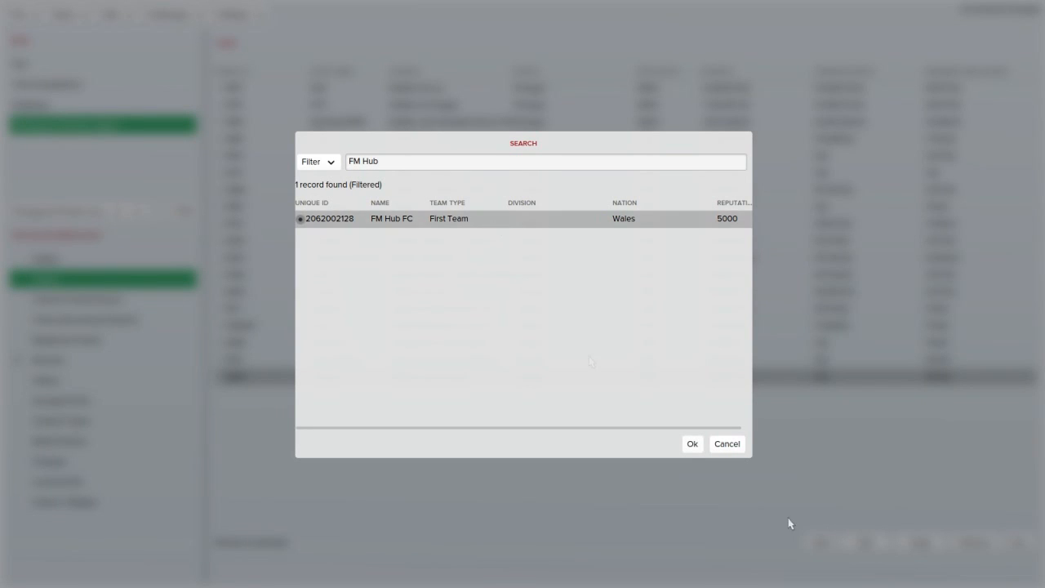
pyautogui.click(691, 444)
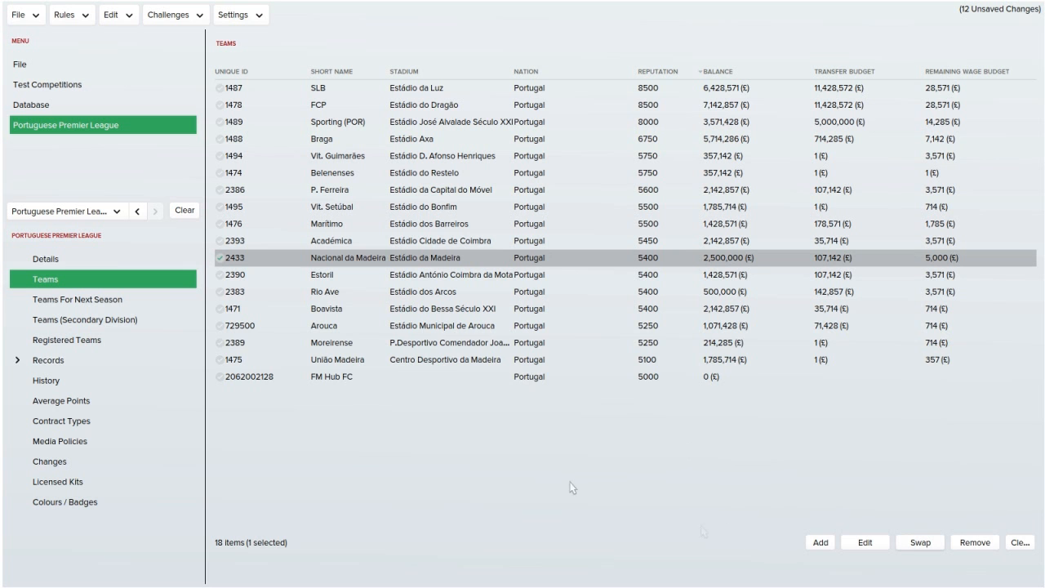
# Open FM Hub FC's record from the league's team list and look over its details and remaining sections.
pyautogui.click(464, 373)
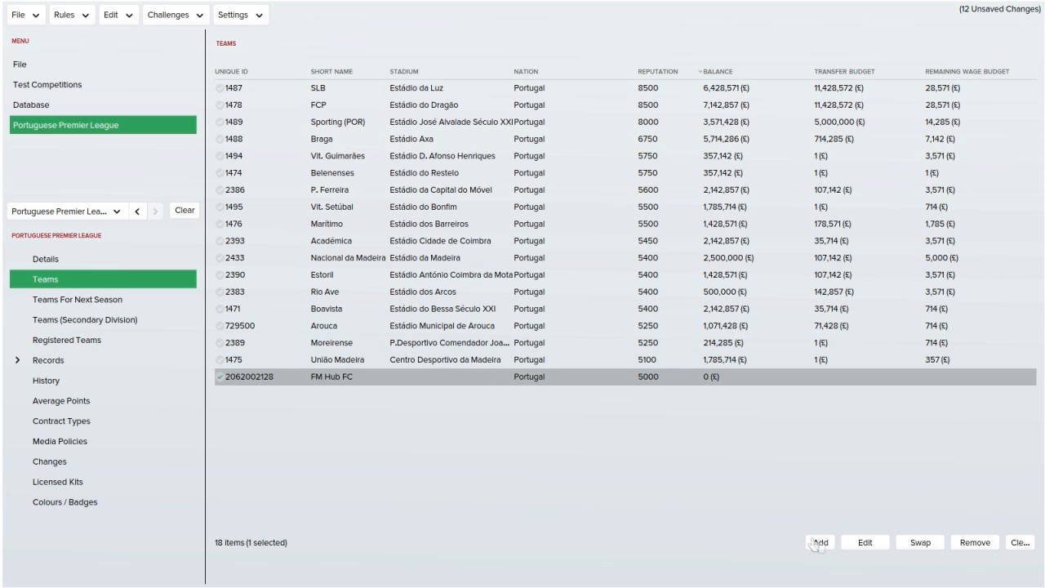
pyautogui.click(863, 544)
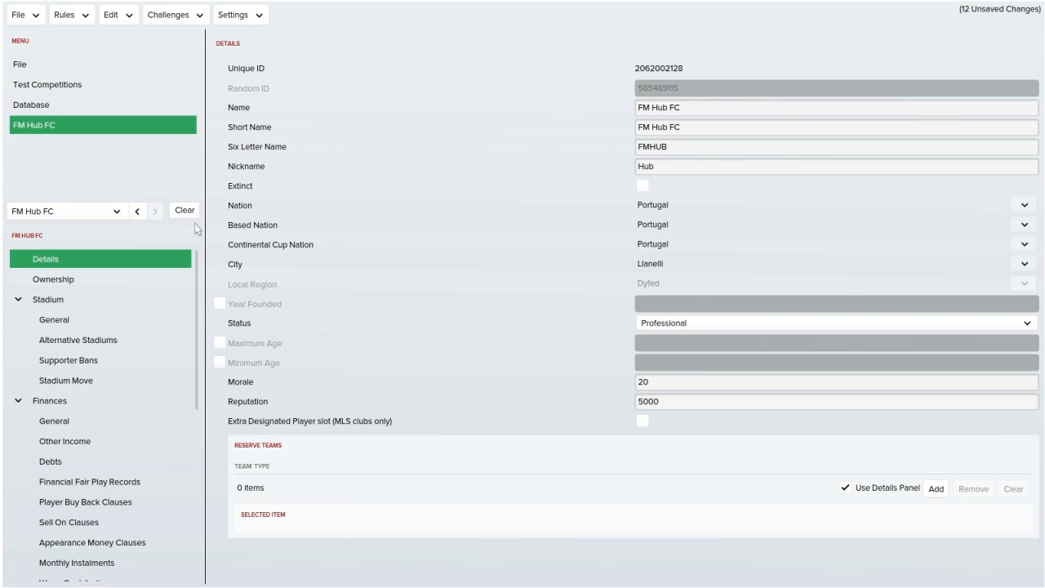
pyautogui.scroll(-8, 111, 352)
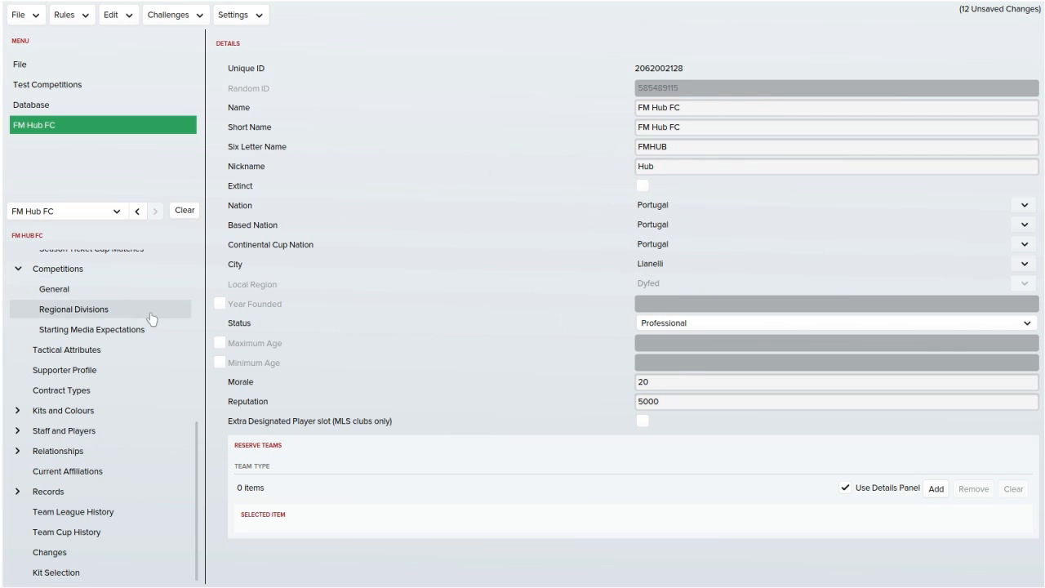
pyautogui.scroll(2, 152, 329)
pyautogui.scroll(8, 152, 329)
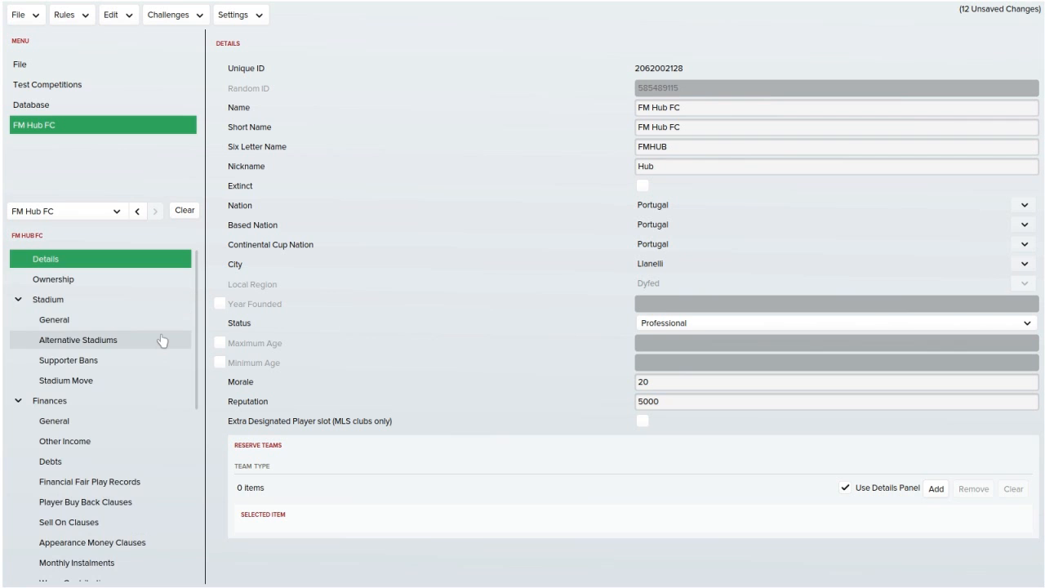
pyautogui.scroll(-2, 161, 338)
pyautogui.scroll(-7, 161, 338)
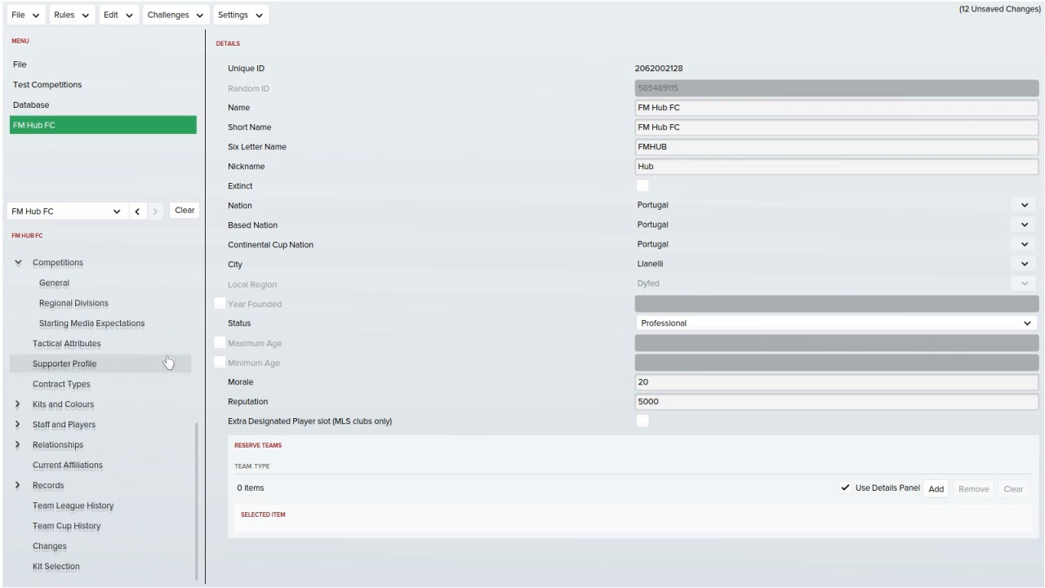
pyautogui.scroll(3, 170, 357)
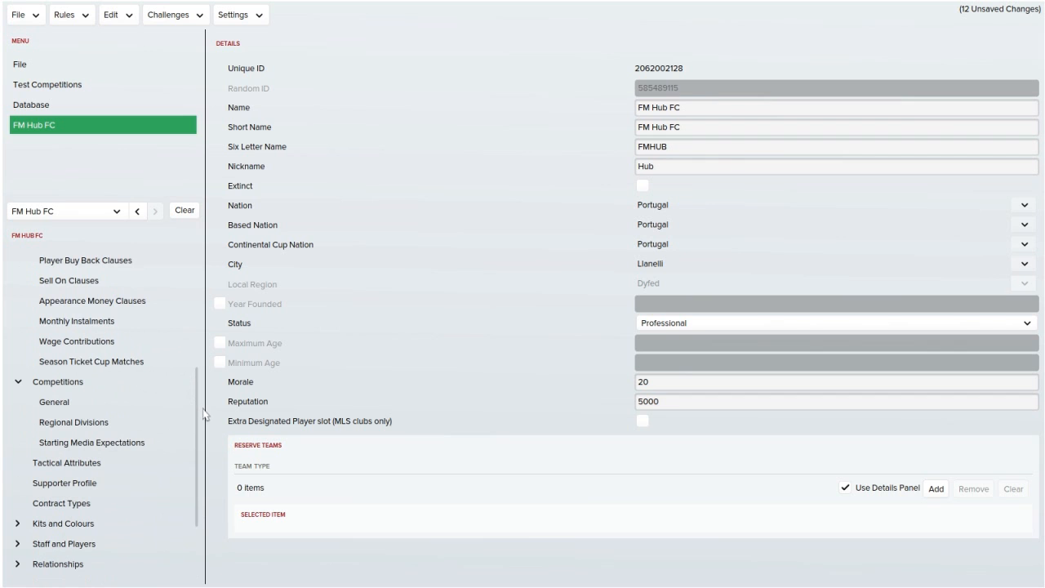
pyautogui.moveTo(198, 409); pyautogui.dragTo(202, 227)
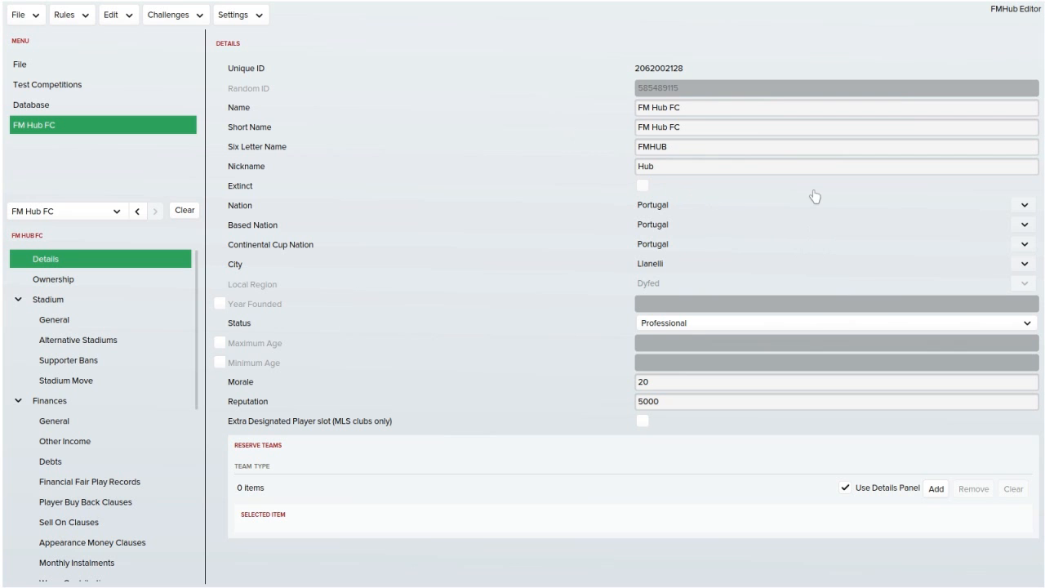
# Save the editor data to its existing file and dismiss the confirmation.
pyautogui.click(18, 16)
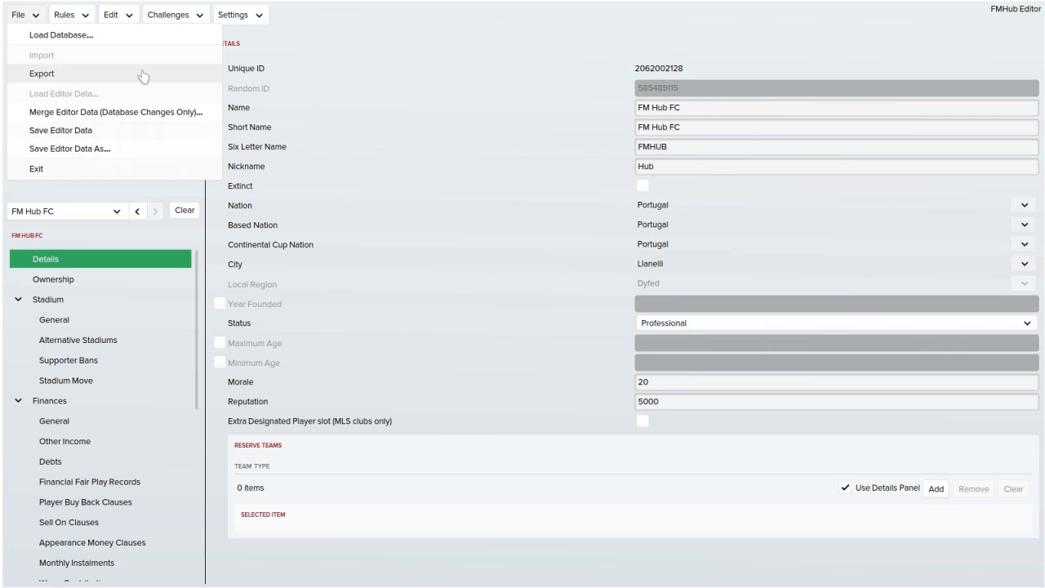
pyautogui.click(136, 130)
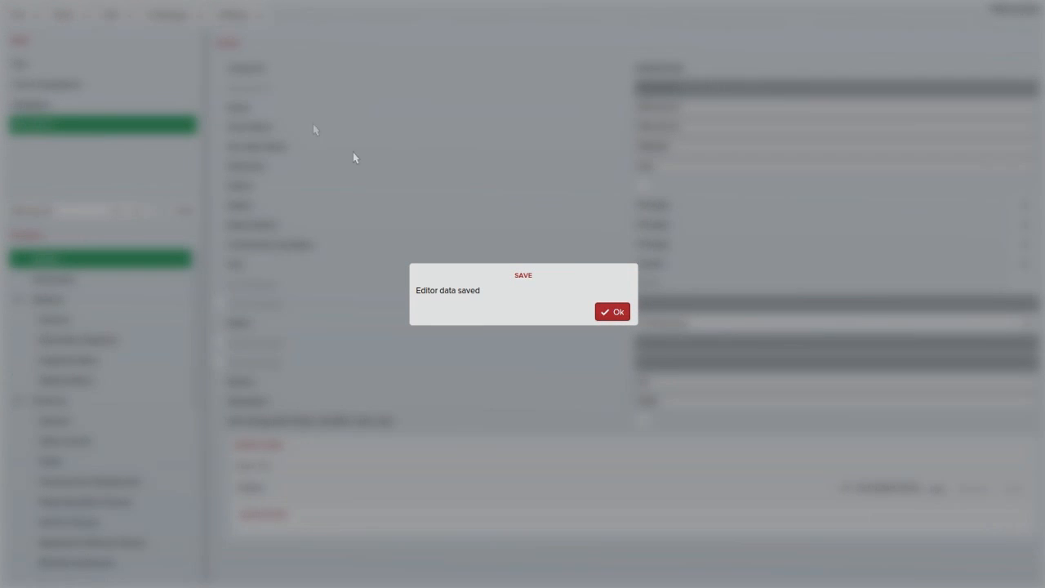
pyautogui.click(614, 312)
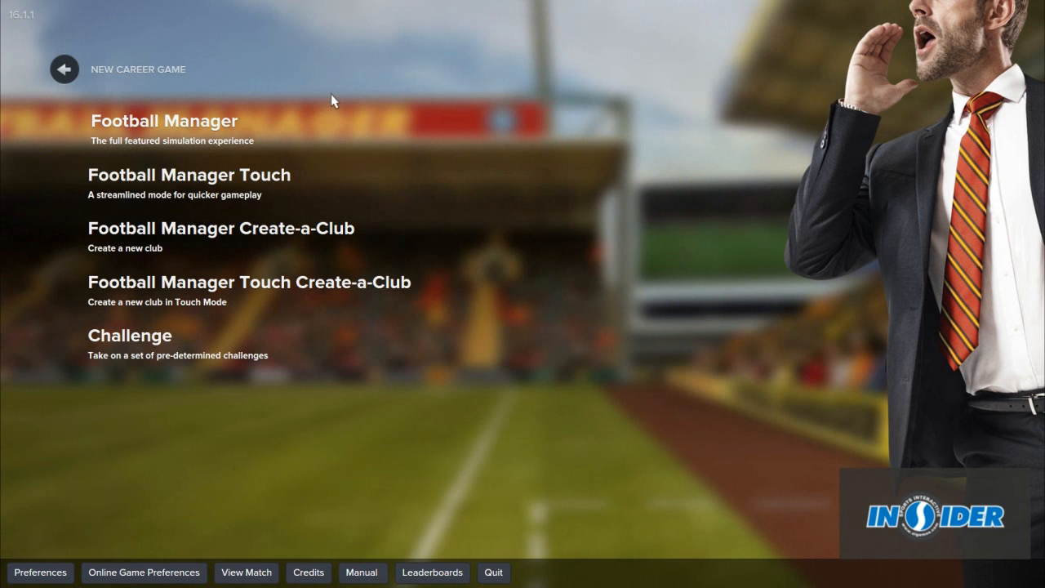
# Switch to Football Manager 2016 and start a full career game with the Football Manager 2016 database and custom editor data files.
pyautogui.click(299, 117)
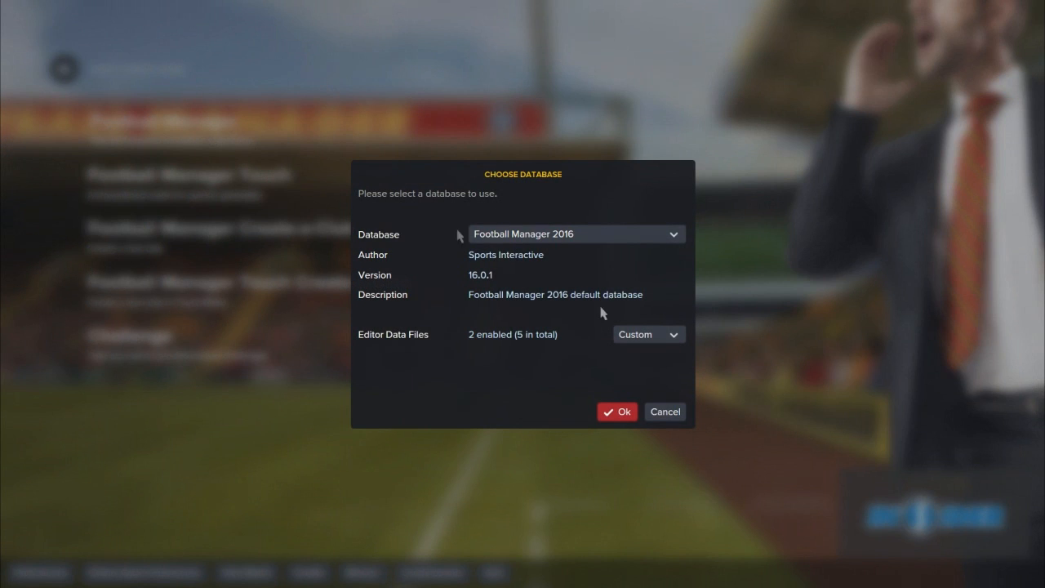
pyautogui.click(666, 337)
pyautogui.click(519, 390)
pyautogui.click(609, 414)
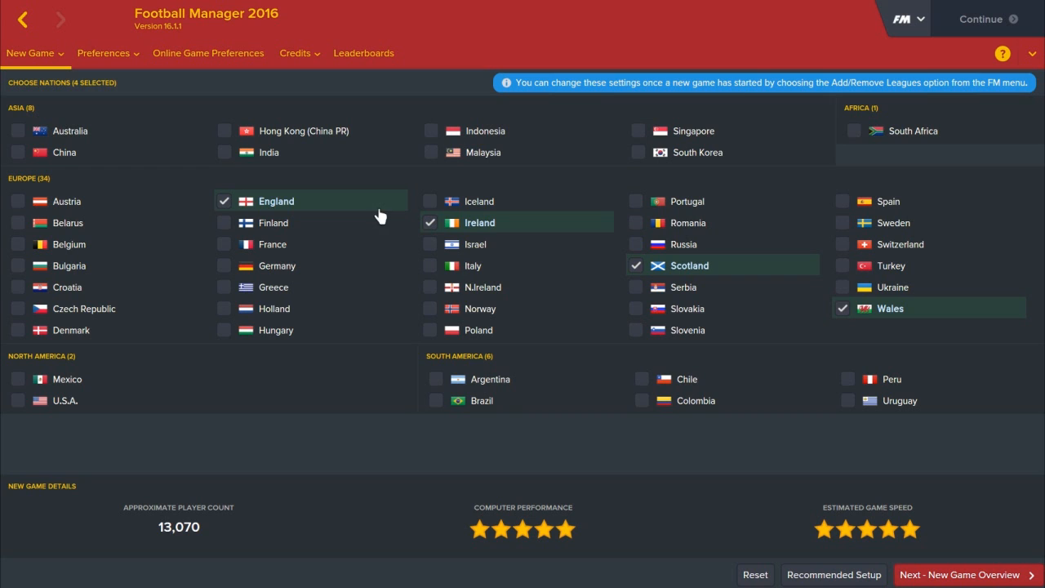
# Deselect England, Ireland, Scotland and Wales, and select Portugal as the only playable nation.
pyautogui.click(221, 204)
pyautogui.click(430, 224)
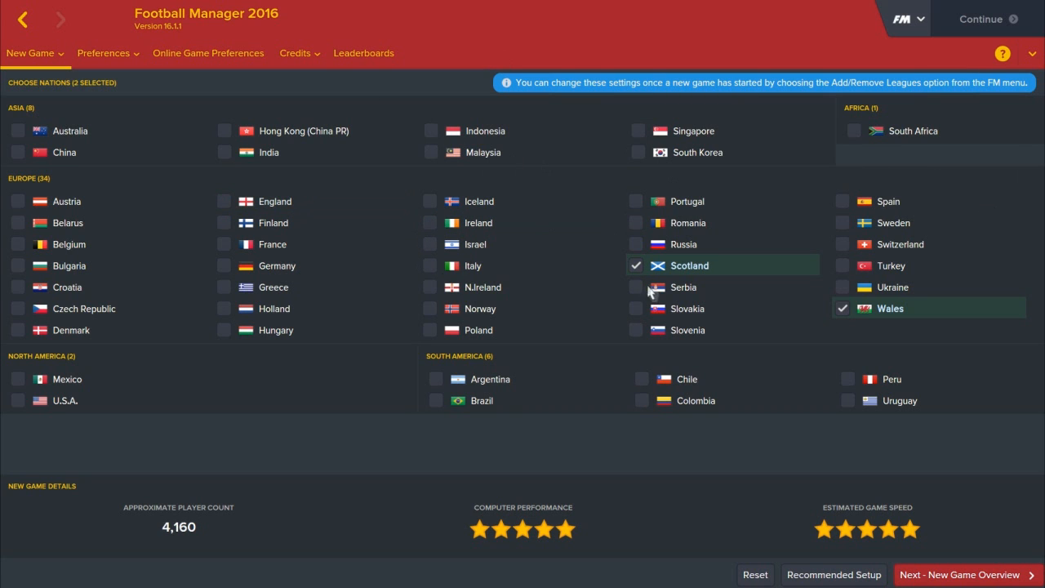
pyautogui.click(838, 307)
pyautogui.click(636, 202)
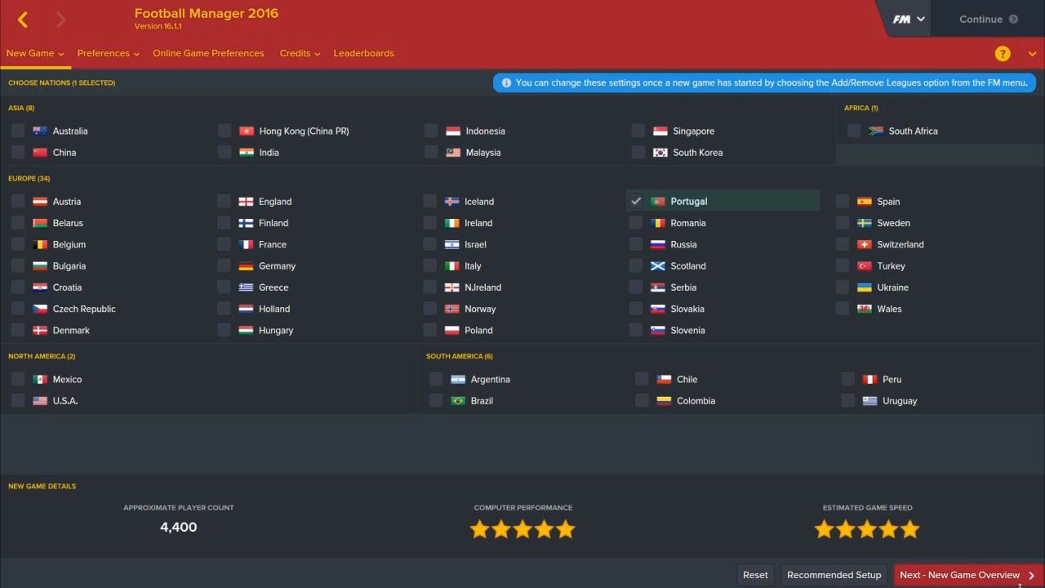
# Proceed to the new game overview and start the game with Portugal's Second League as lowest active league and a Small database.
pyautogui.click(996, 576)
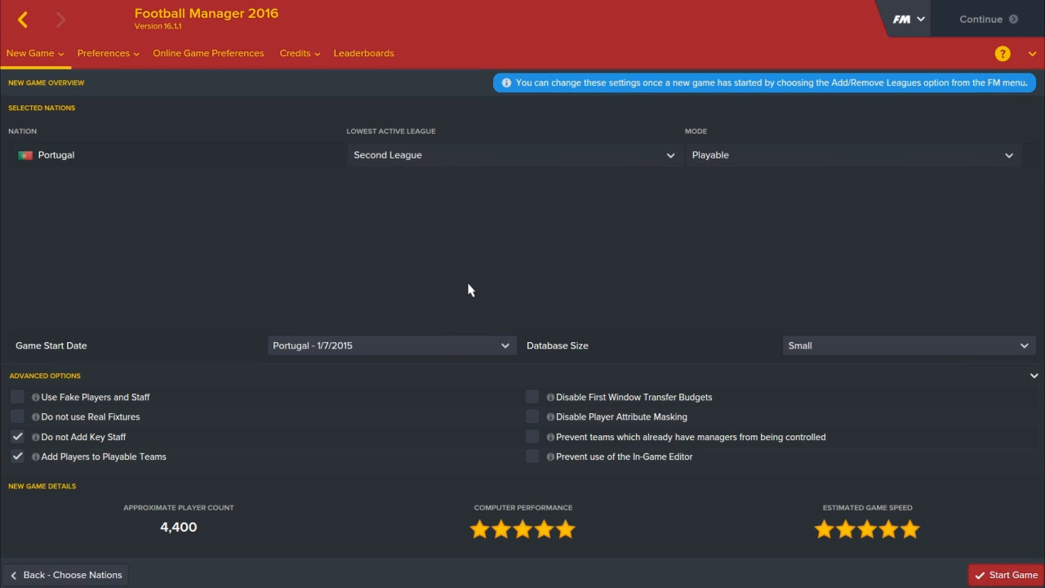
pyautogui.click(1006, 576)
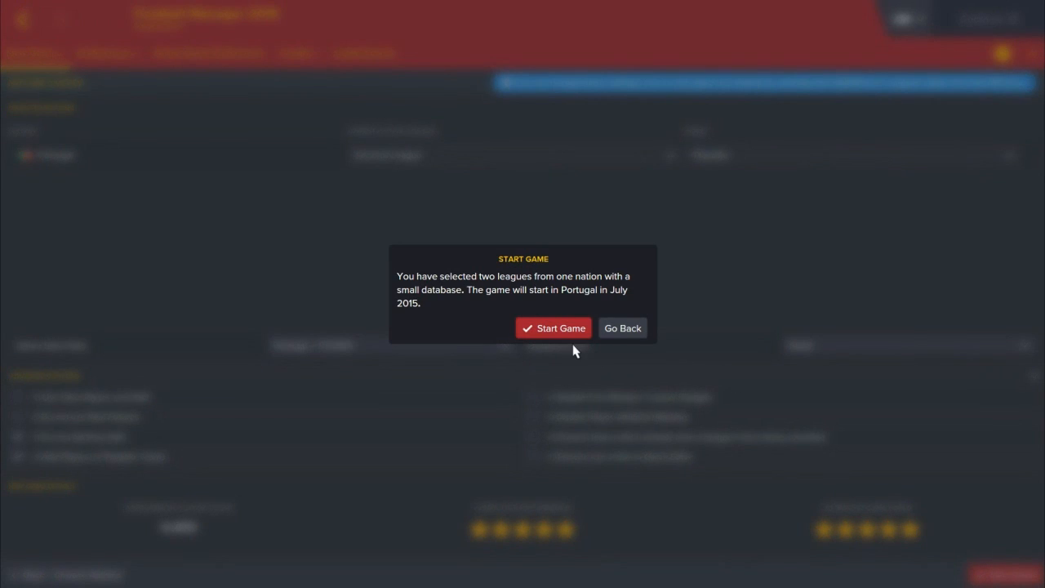
pyautogui.click(610, 335)
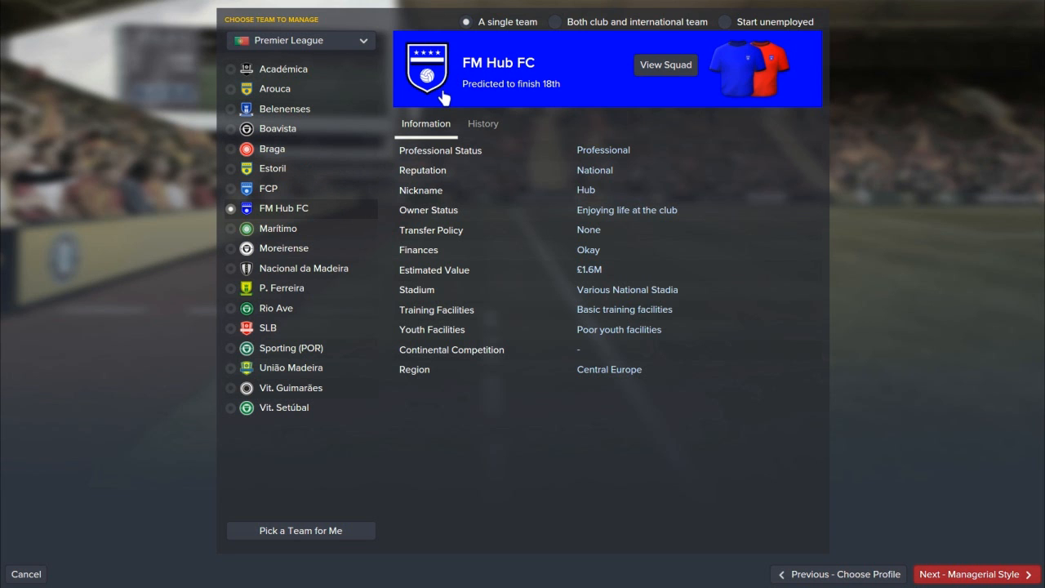
# Examine FM Hub FC's squad in the General Info view sorted by nationality, and return to the team selection.
pyautogui.click(690, 77)
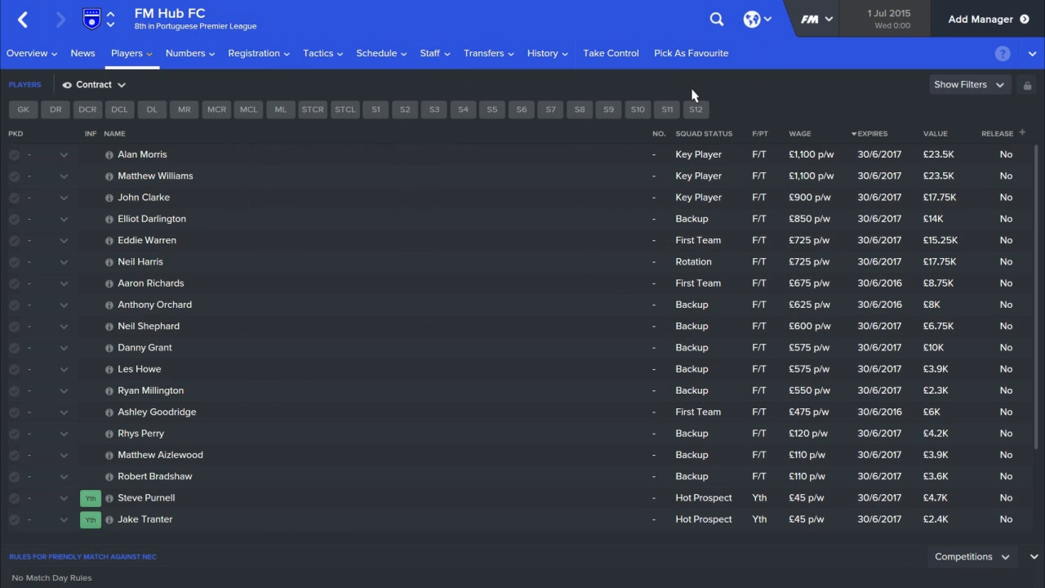
pyautogui.click(969, 136)
pyautogui.click(105, 85)
pyautogui.click(117, 129)
pyautogui.click(811, 134)
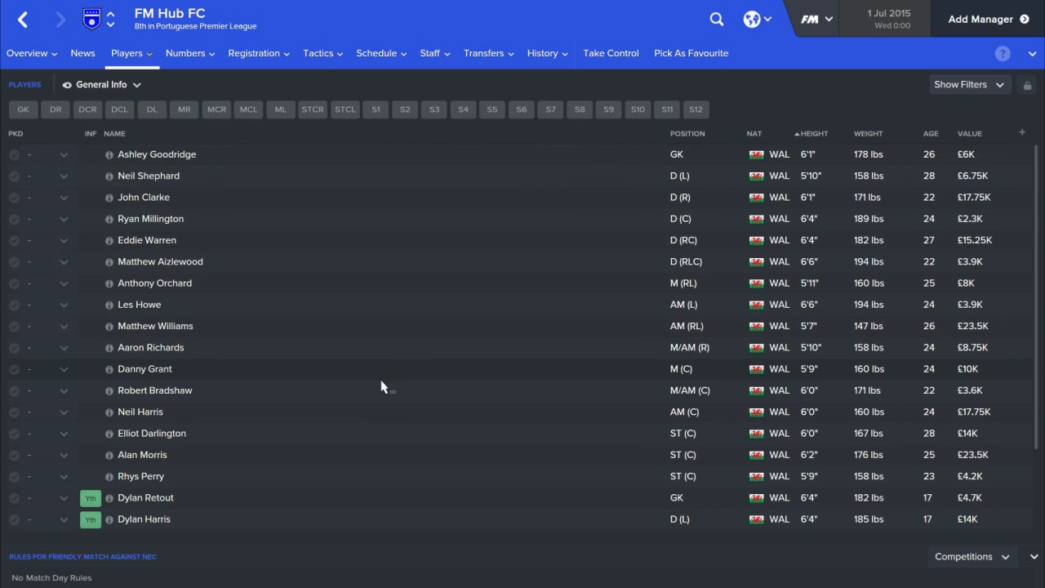
pyautogui.click(378, 436)
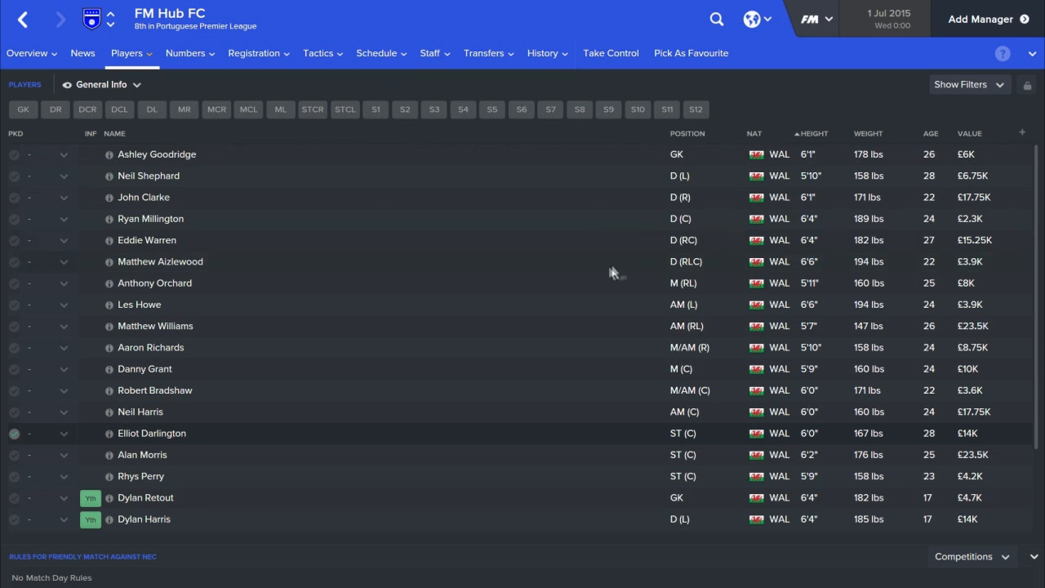
pyautogui.click(24, 21)
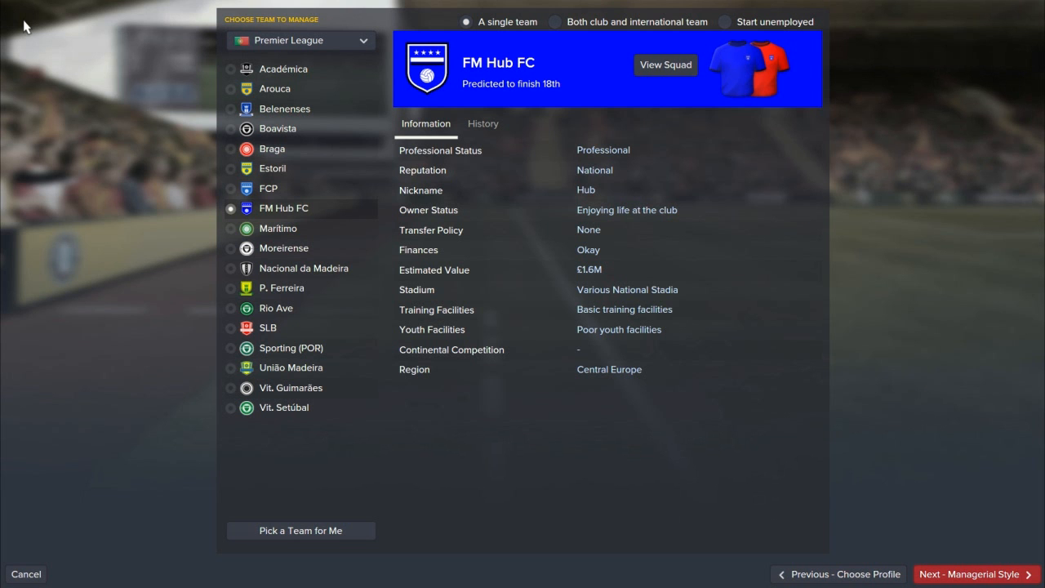